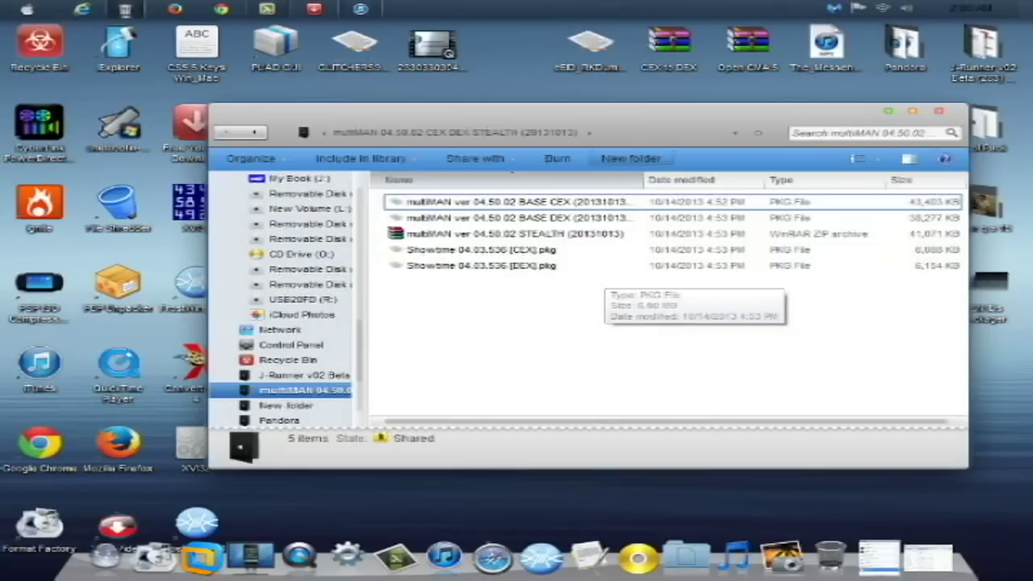
# - Close the multiMAN folder window and compress the multiMAN desktop folder into a ZIP archive with Normal compression
pyautogui.moveTo(565, 114); pyautogui.dragTo(529, 183)
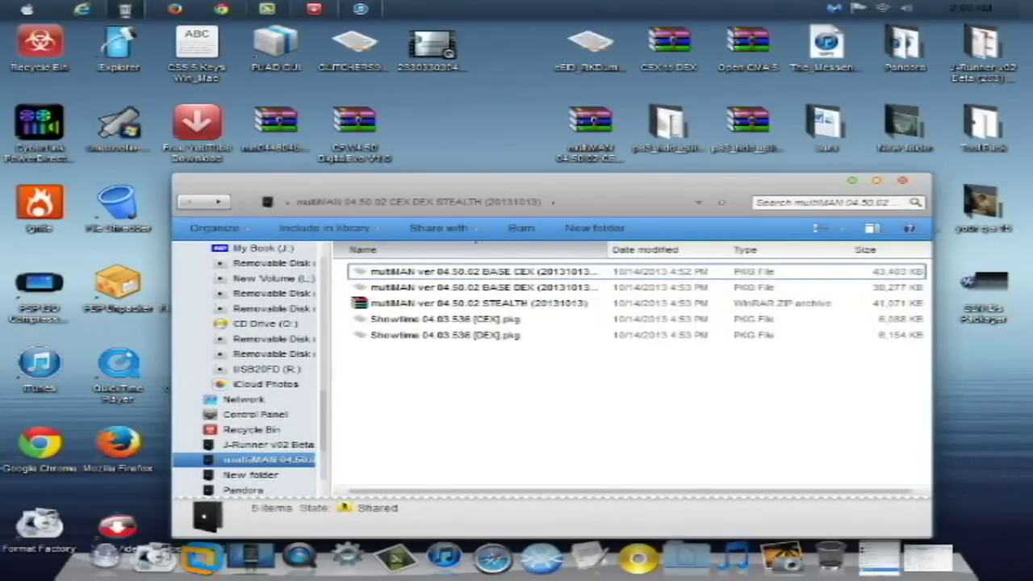
pyautogui.click(902, 181)
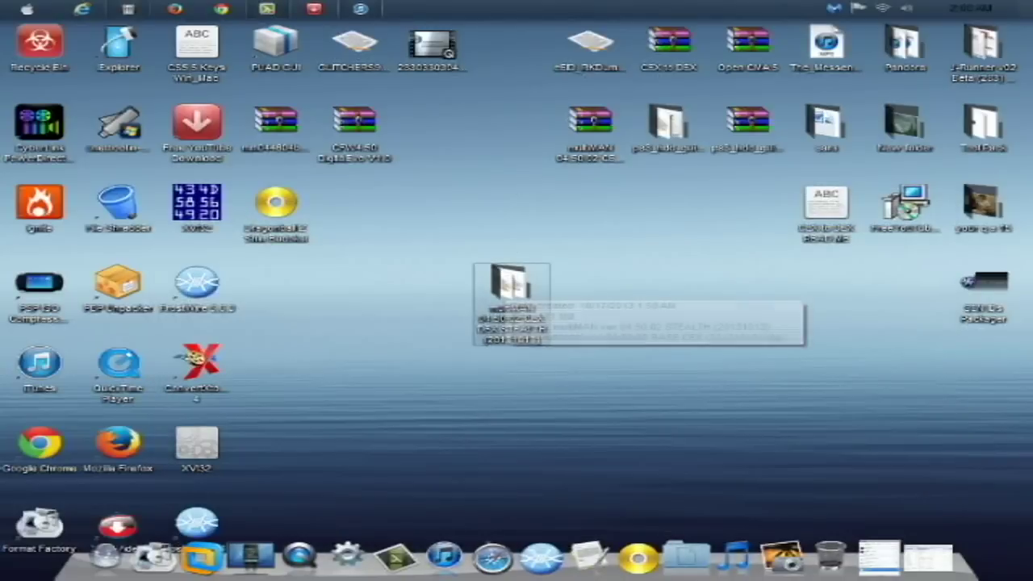
pyautogui.rightClick(529, 286)
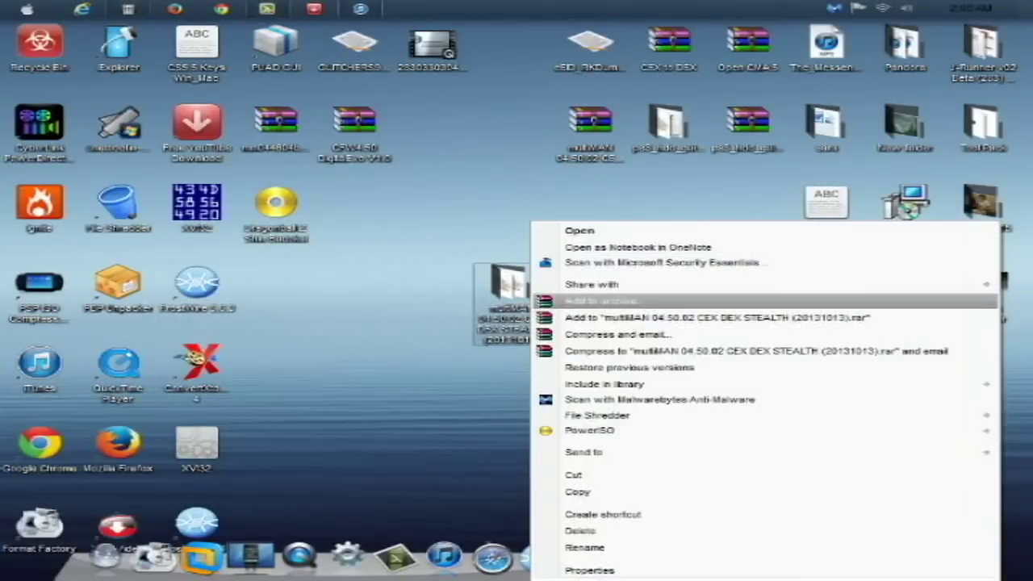
pyautogui.click(601, 301)
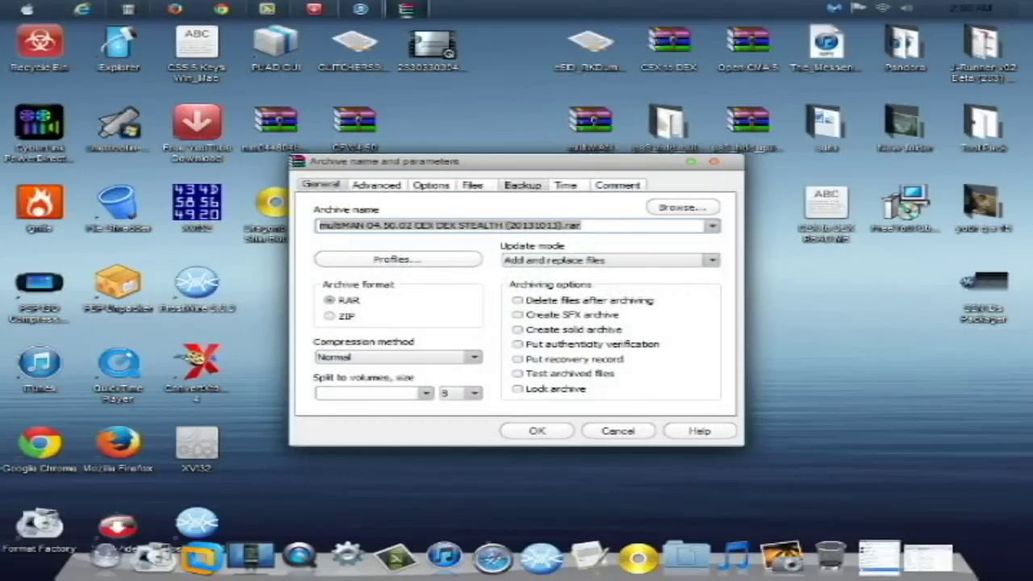
pyautogui.click(330, 316)
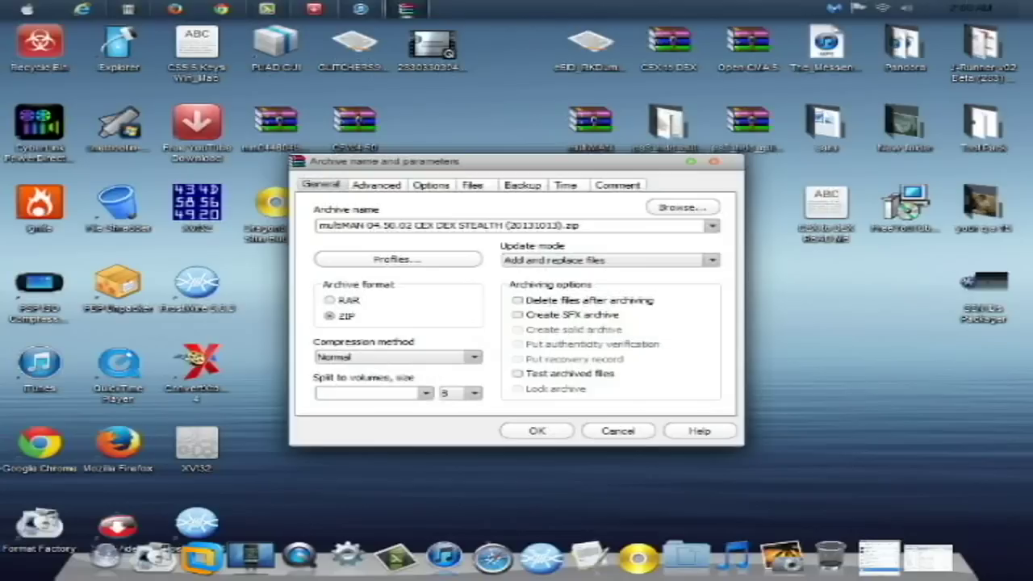
pyautogui.click(474, 356)
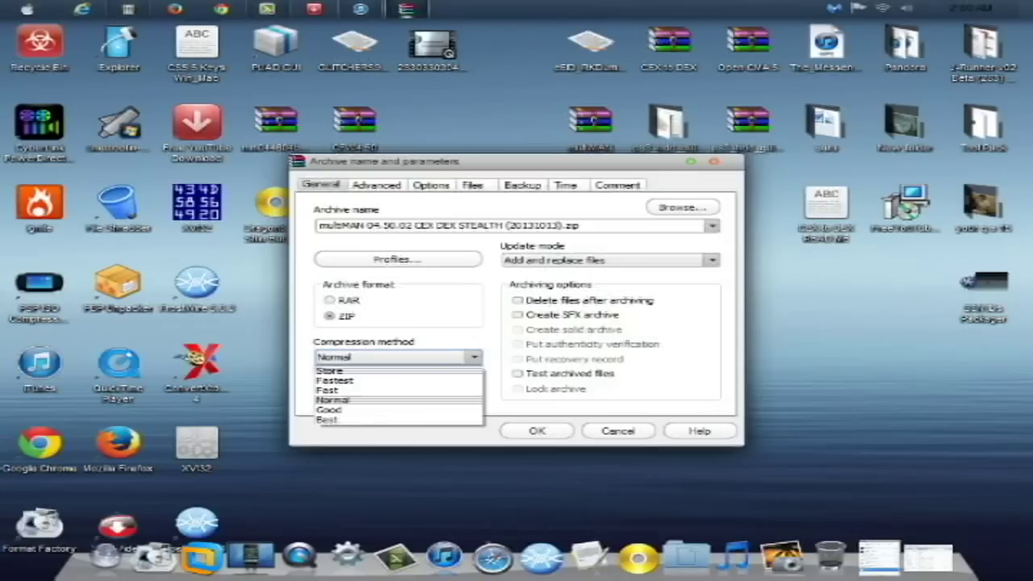
pyautogui.press('Return')
pyautogui.press('Return')
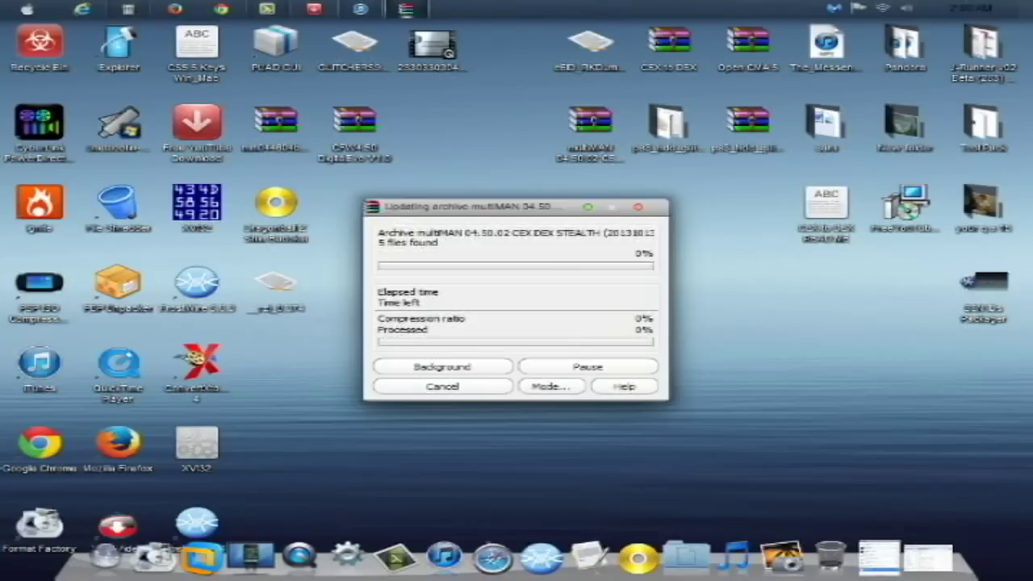
pyautogui.moveTo(485, 208); pyautogui.dragTo(346, 348)
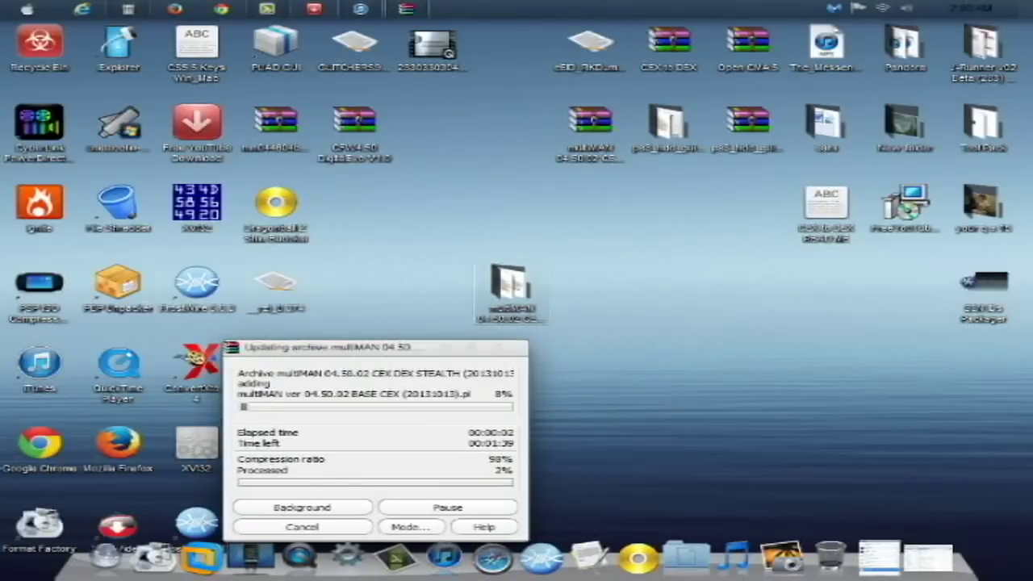
# - Open the multiMAN 04.50.02 CEX DEX STEALTH folder, examine its BASE CEX and BASE DEX packages, and close the folder
pyautogui.doubleClick(511, 286)
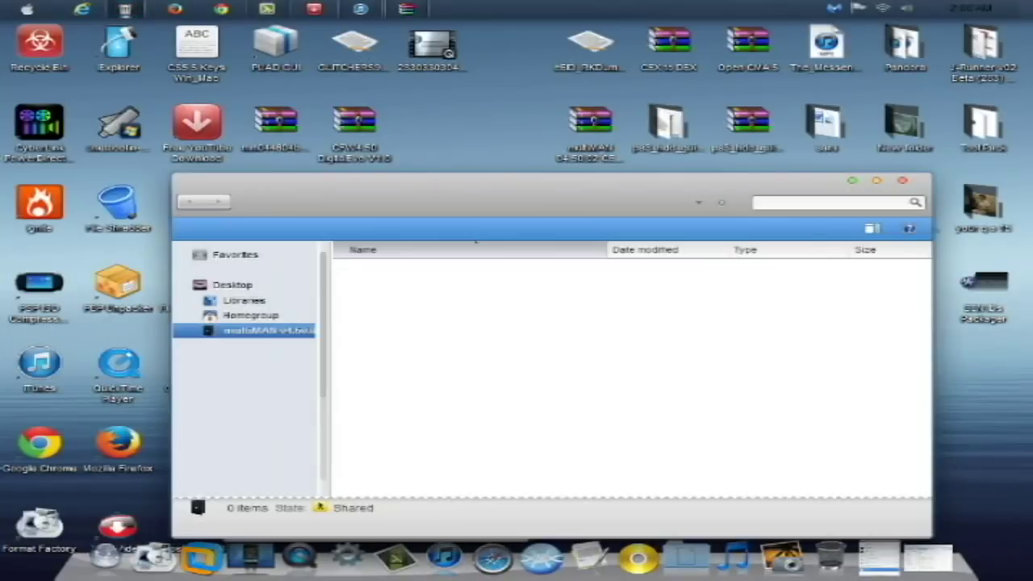
pyautogui.moveTo(521, 183); pyautogui.dragTo(532, 146)
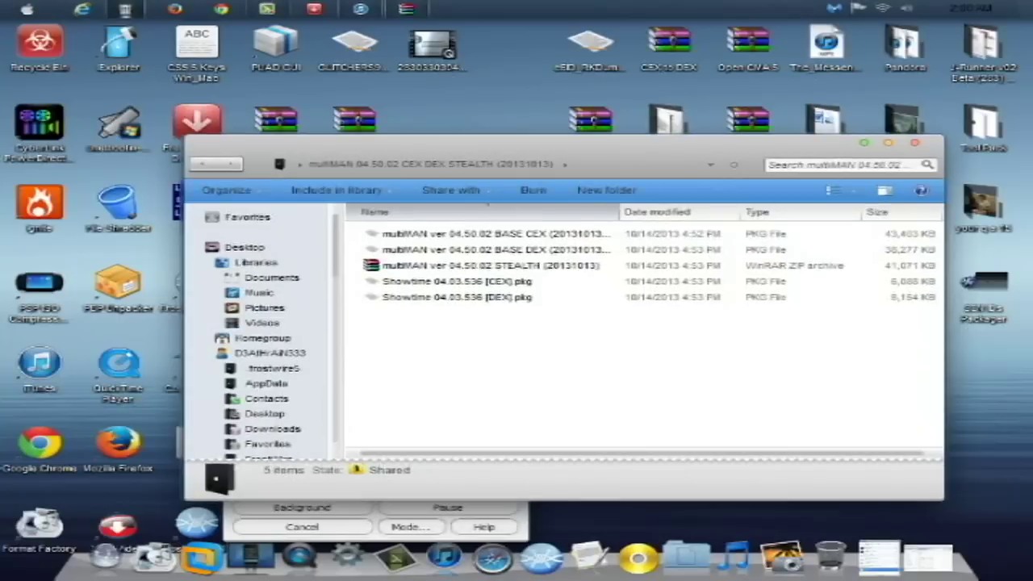
pyautogui.click(516, 234)
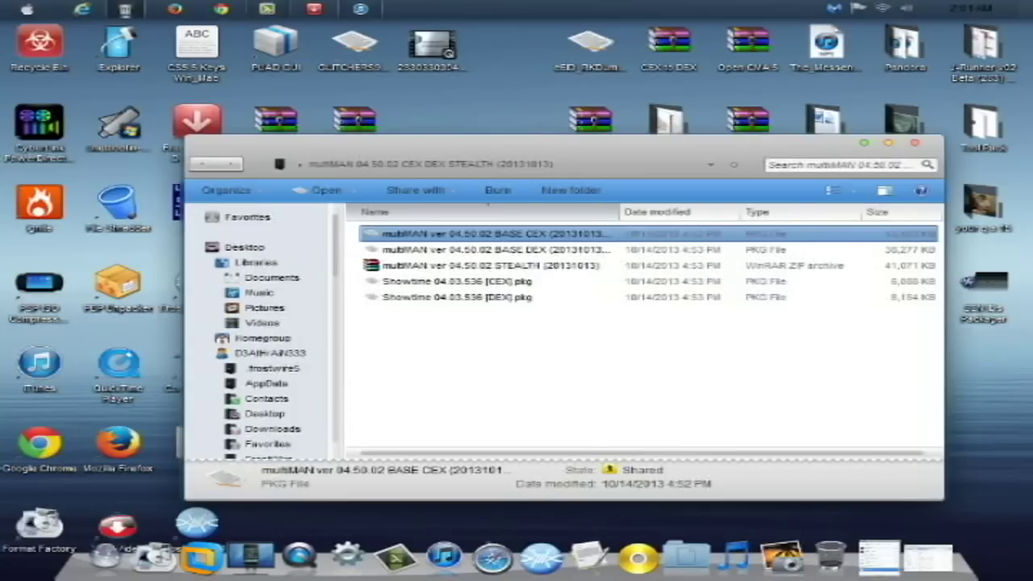
pyautogui.moveTo(565, 146); pyautogui.dragTo(667, 58)
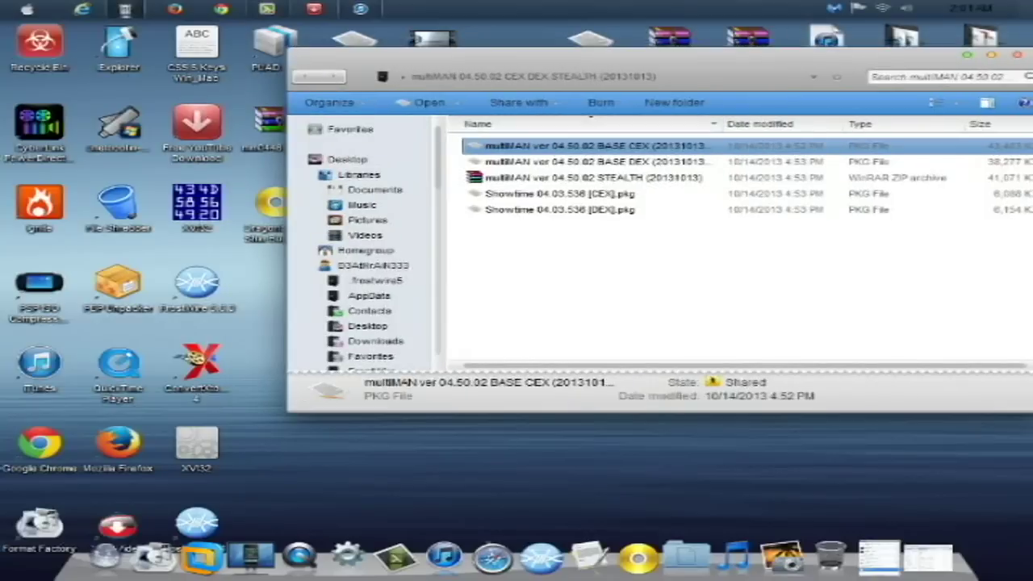
pyautogui.keyDown('shift'); pyautogui.click(594, 161); pyautogui.keyUp('shift')
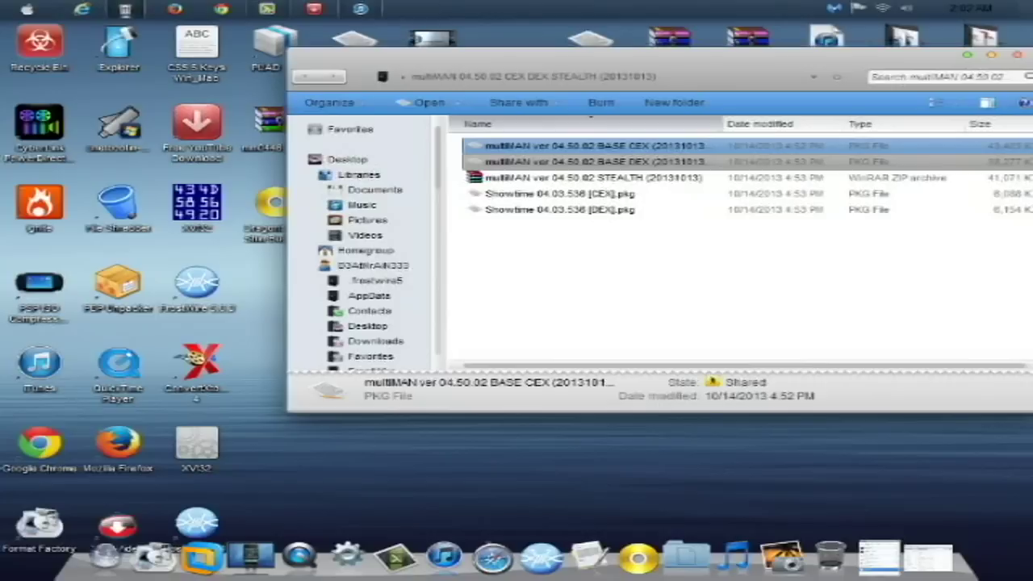
pyautogui.moveTo(617, 58); pyautogui.dragTo(589, 67)
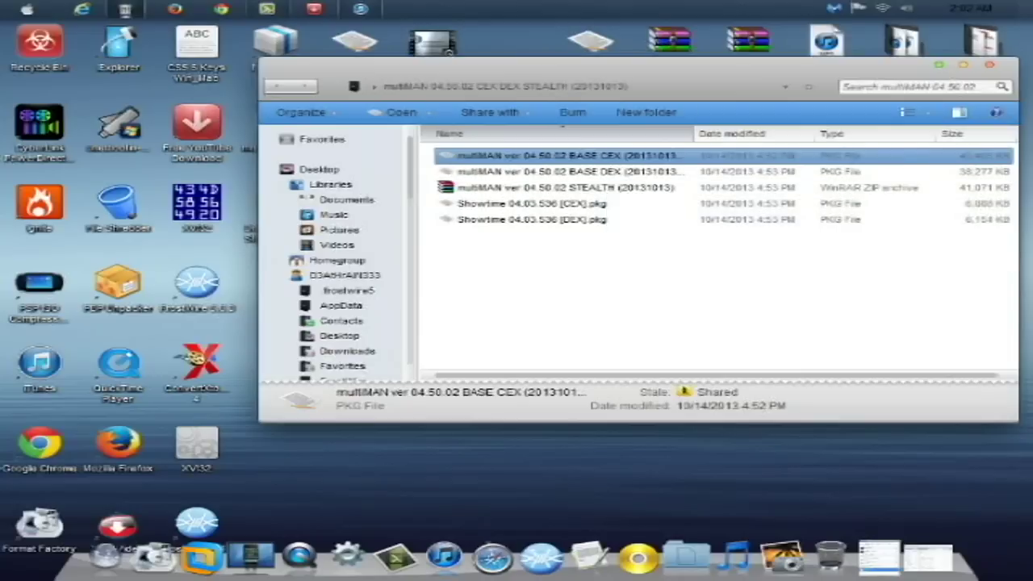
pyautogui.moveTo(602, 68); pyautogui.dragTo(513, 196)
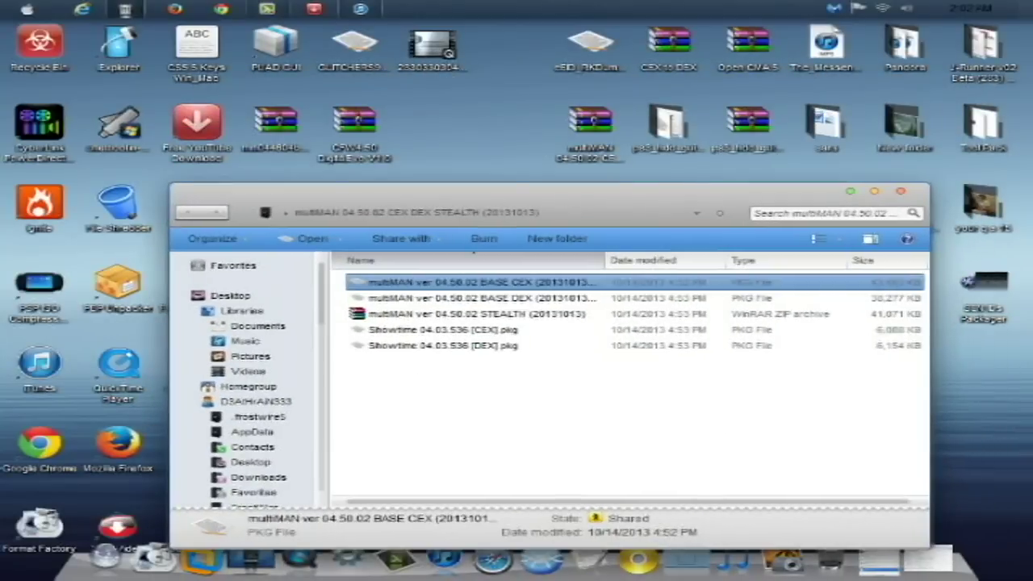
pyautogui.click(901, 191)
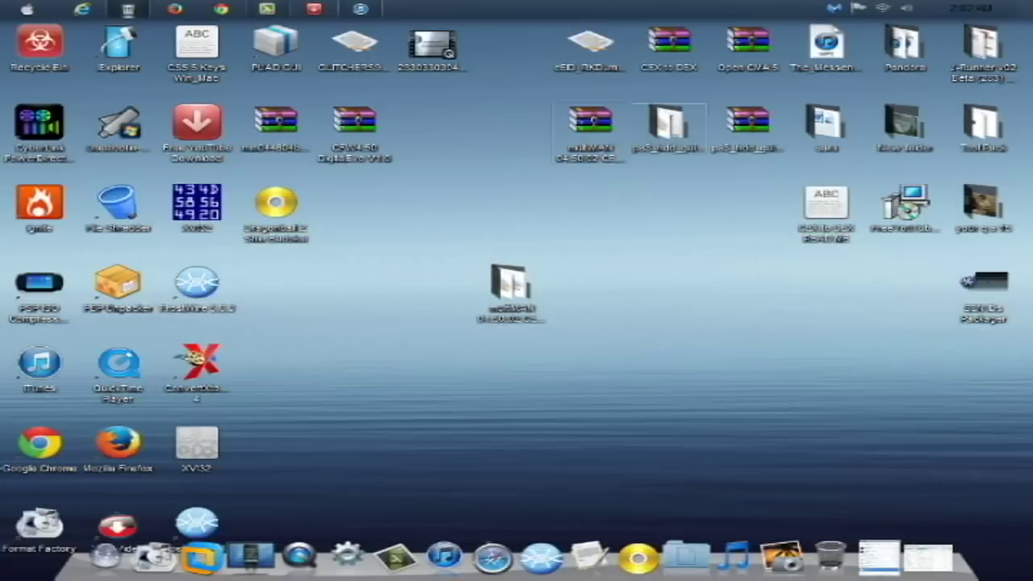
# - Place the multiMAN 04.50.02 archive beside its folder on the desktop and open it, dismissing the licence reminder
pyautogui.moveTo(589, 123); pyautogui.dragTo(619, 297)
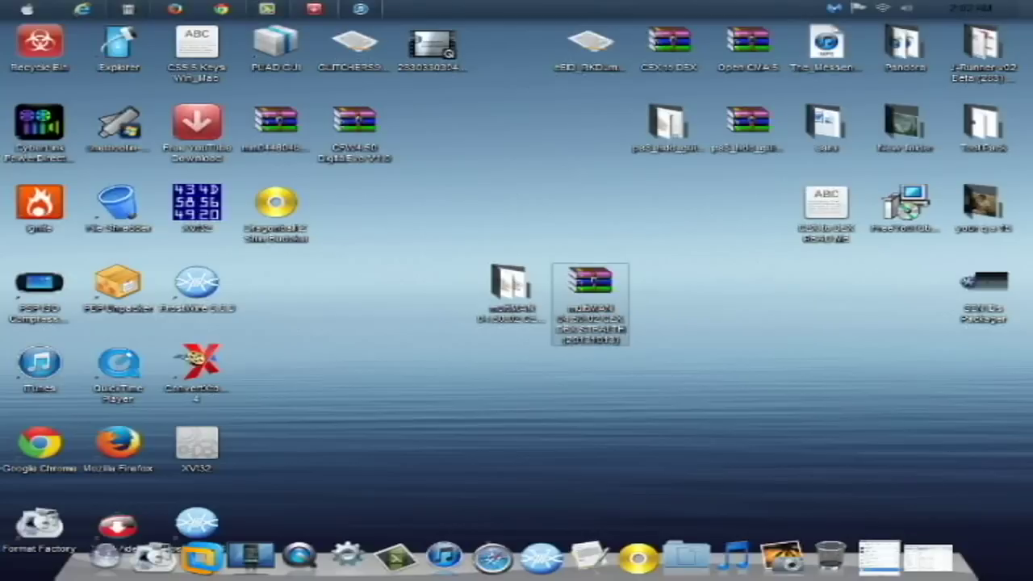
pyautogui.doubleClick(589, 287)
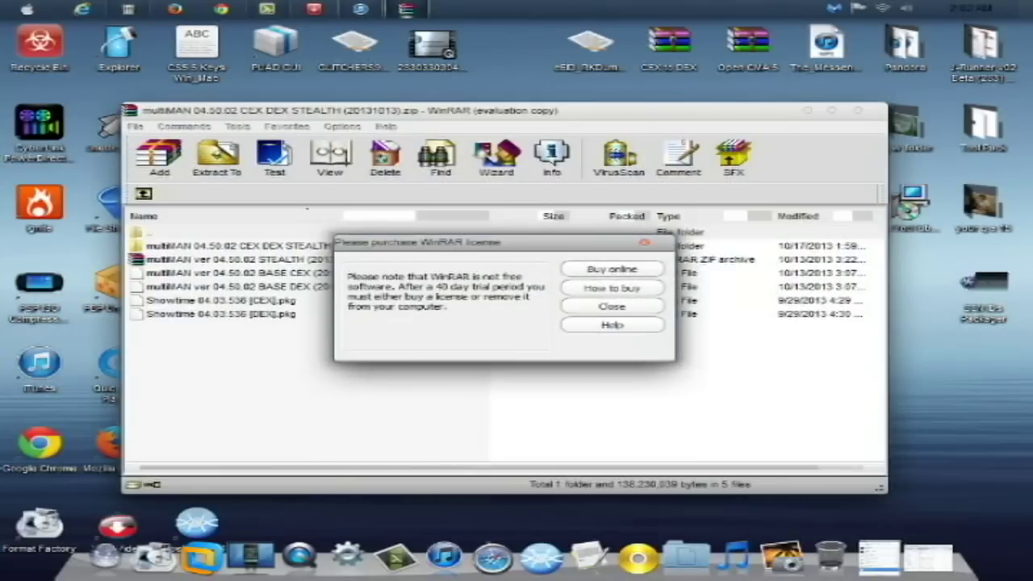
pyautogui.click(612, 307)
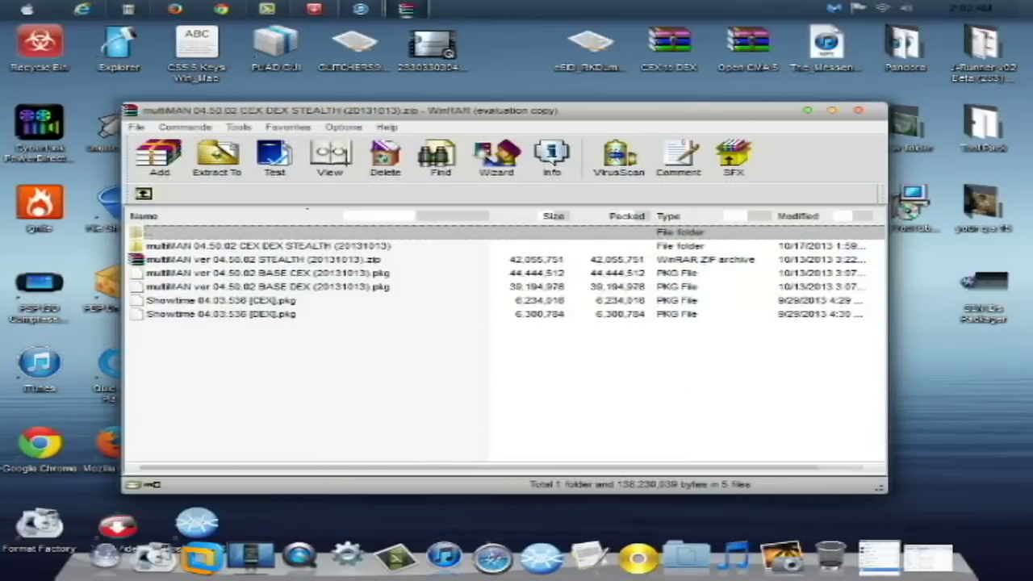
# - Delete the nested multiMAN 04.50.02 CEX DEX STEALTH (20131013) folder from the archive
pyautogui.press('Down')
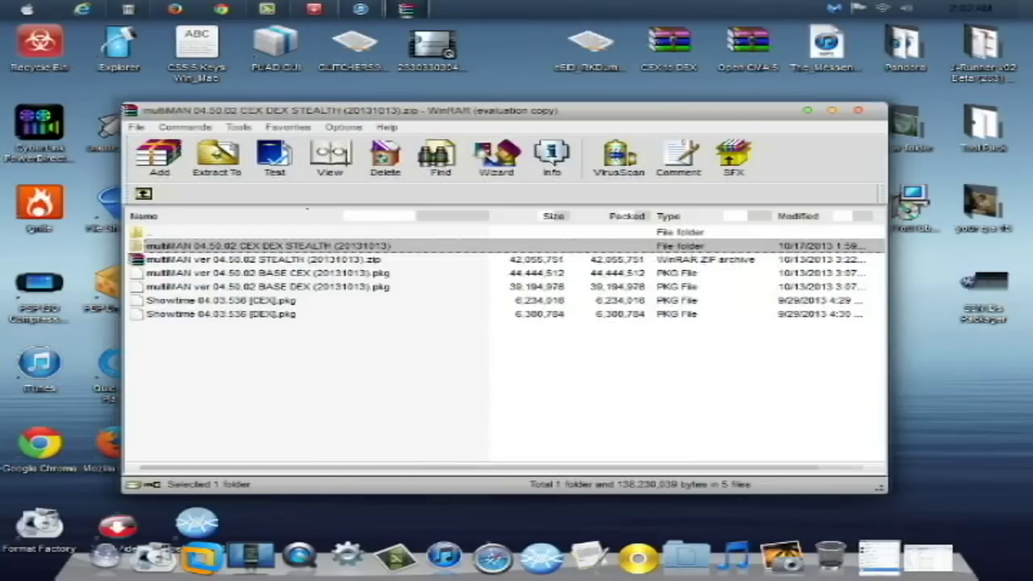
pyautogui.press('Delete')
pyautogui.press('Return')
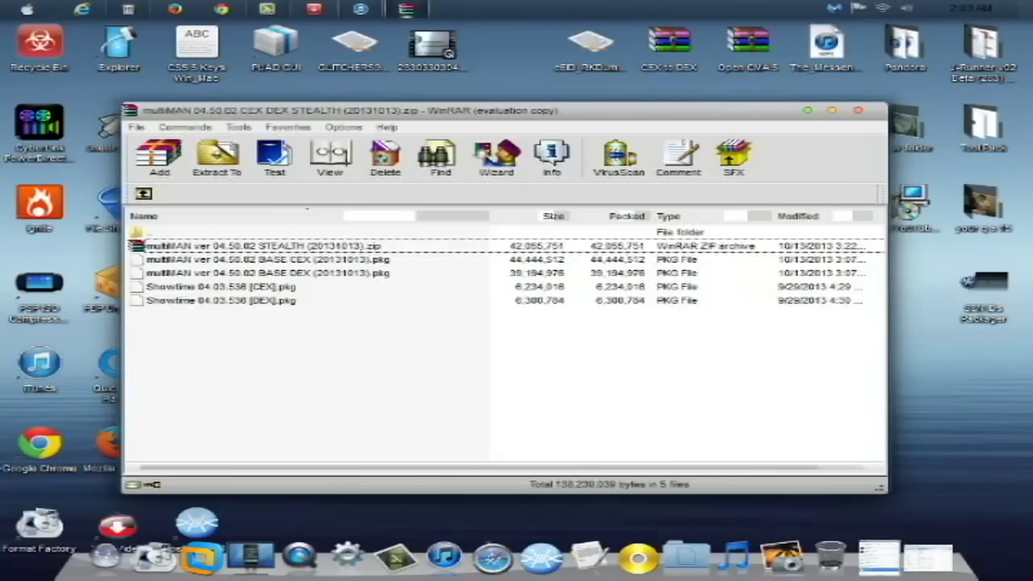
# - Bring up the USB20FD (R:) drive window and arrange it alongside the archive window
pyautogui.moveTo(397, 111); pyautogui.dragTo(518, 90)
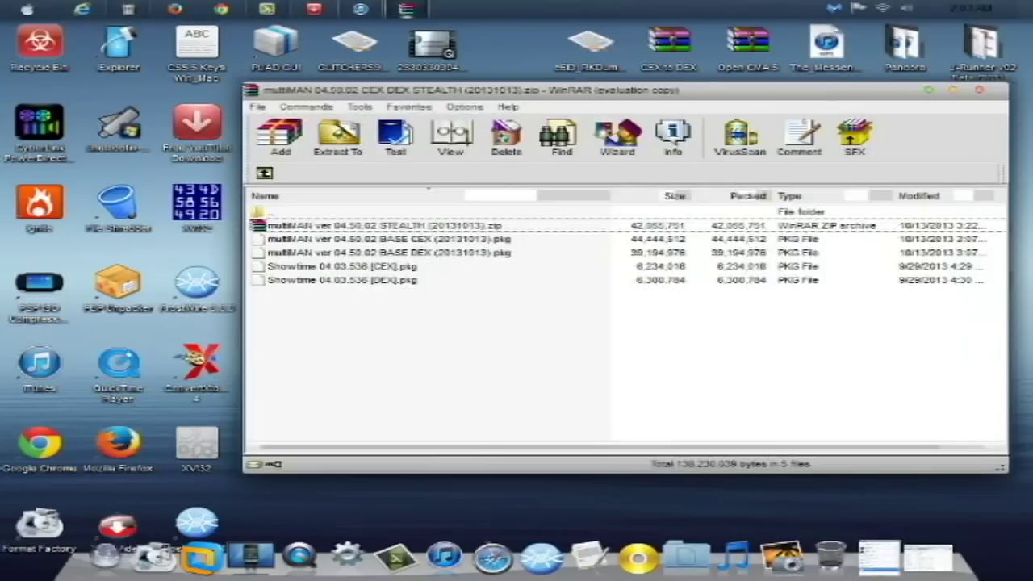
pyautogui.click(128, 10)
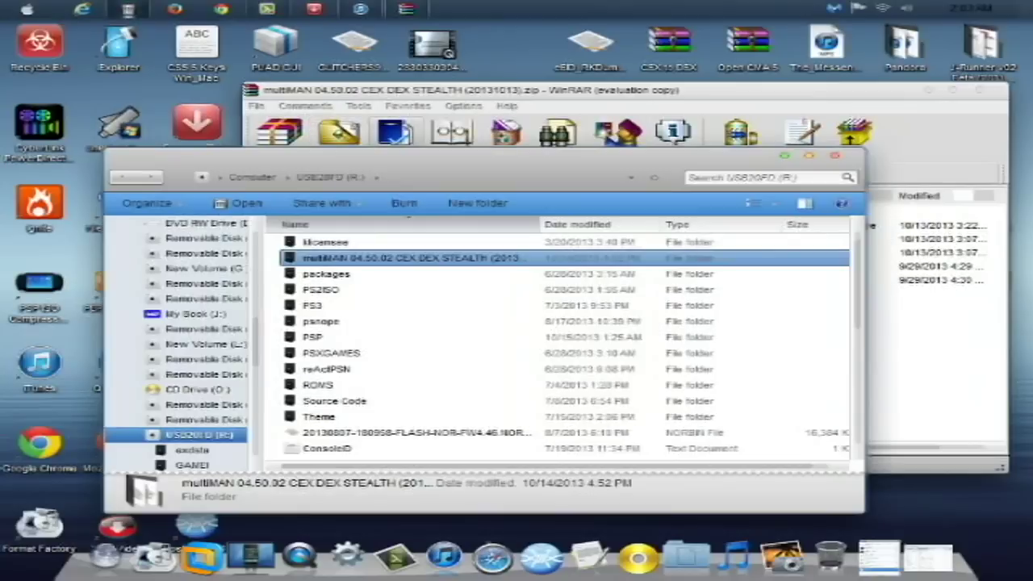
pyautogui.moveTo(452, 157); pyautogui.dragTo(340, 127)
pyautogui.click(420, 91)
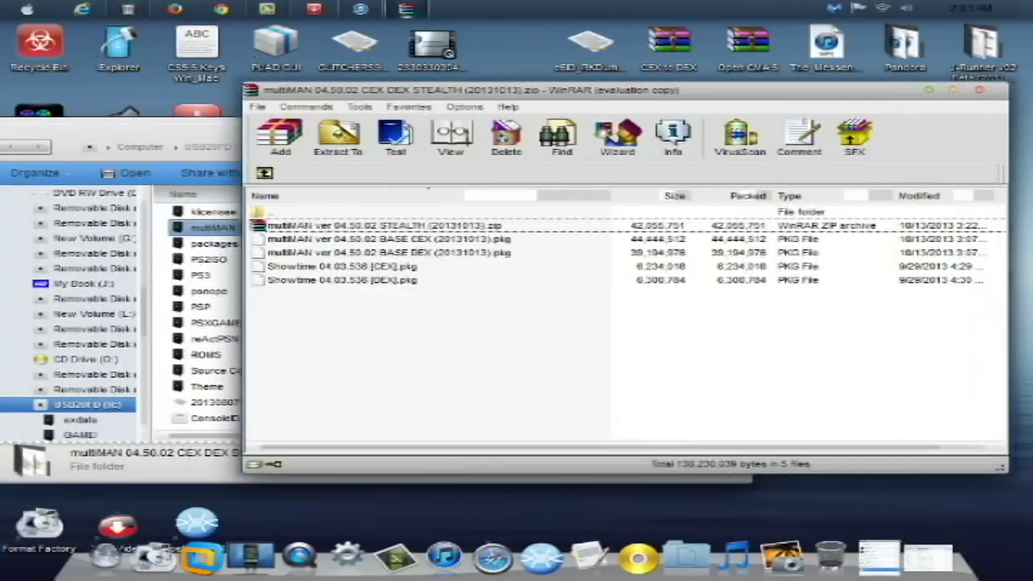
pyautogui.moveTo(511, 91); pyautogui.dragTo(551, 85)
pyautogui.click(260, 129)
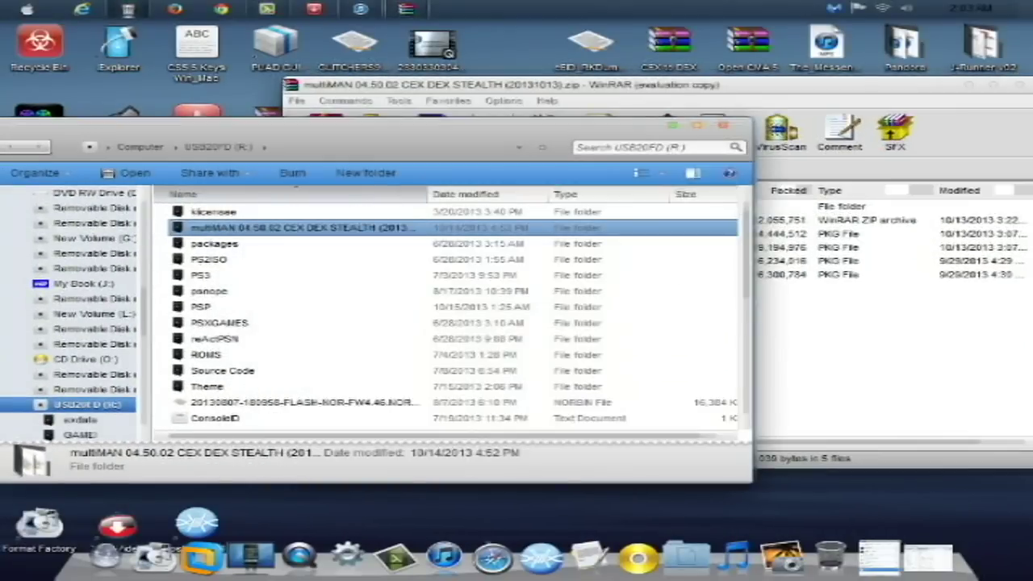
# - Permanently delete InstallPKG.pkg and the report_data text document from the USB20FD (R:) drive
pyautogui.scroll(-3, 283, 356)
pyautogui.click(228, 311)
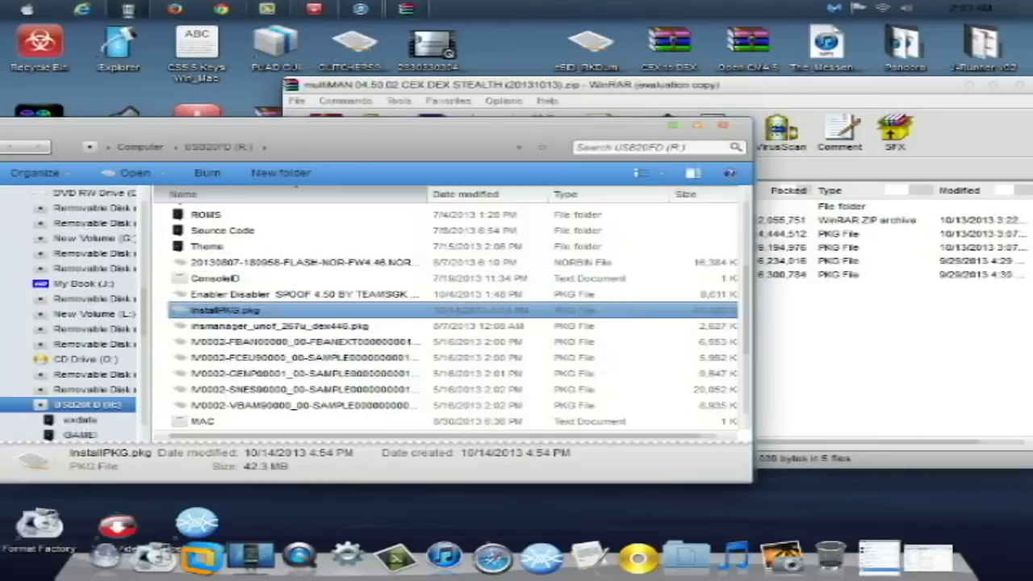
pyautogui.press('Delete')
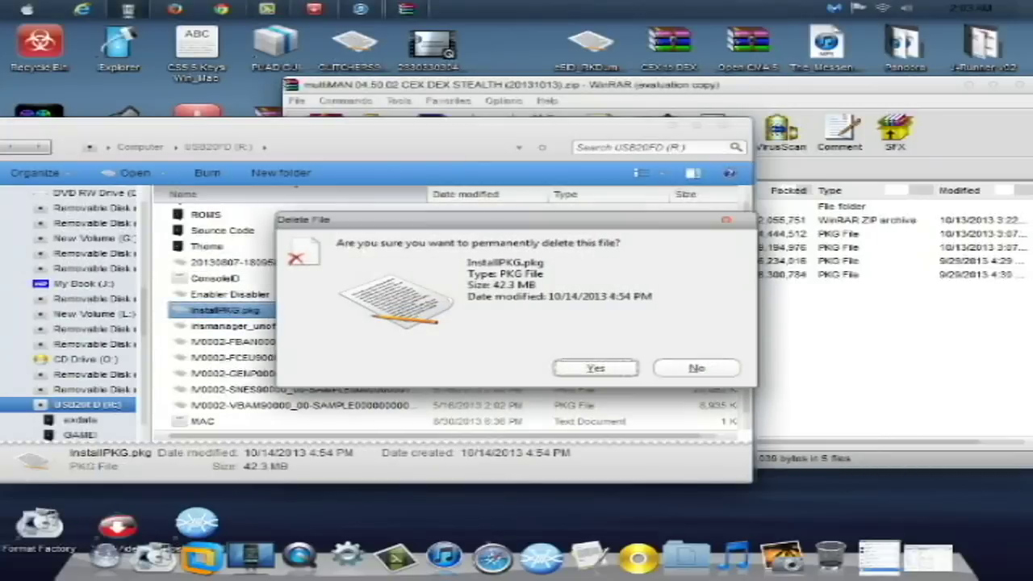
pyautogui.press('Escape')
pyautogui.scroll(-3, 452, 315)
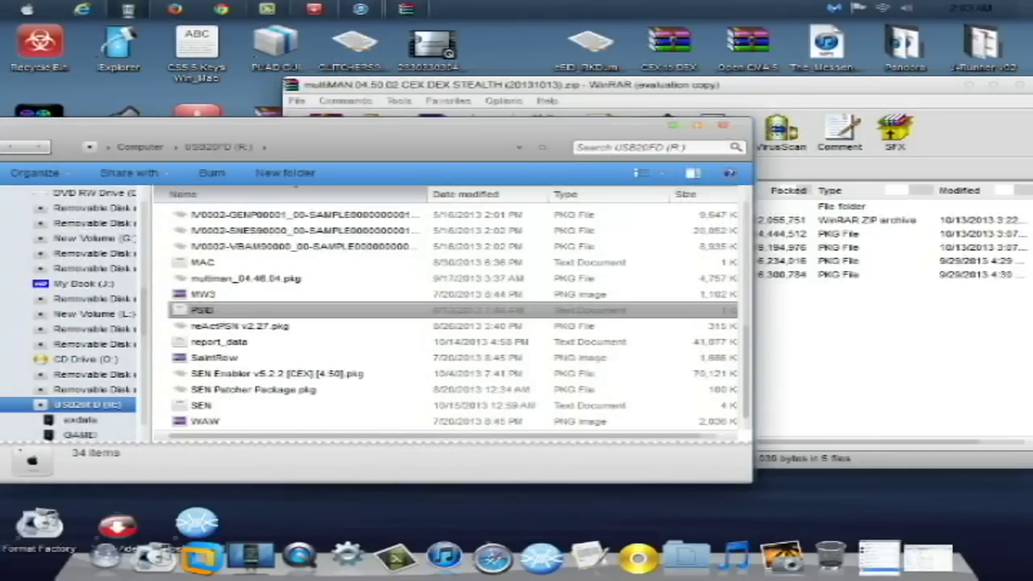
pyautogui.click(234, 343)
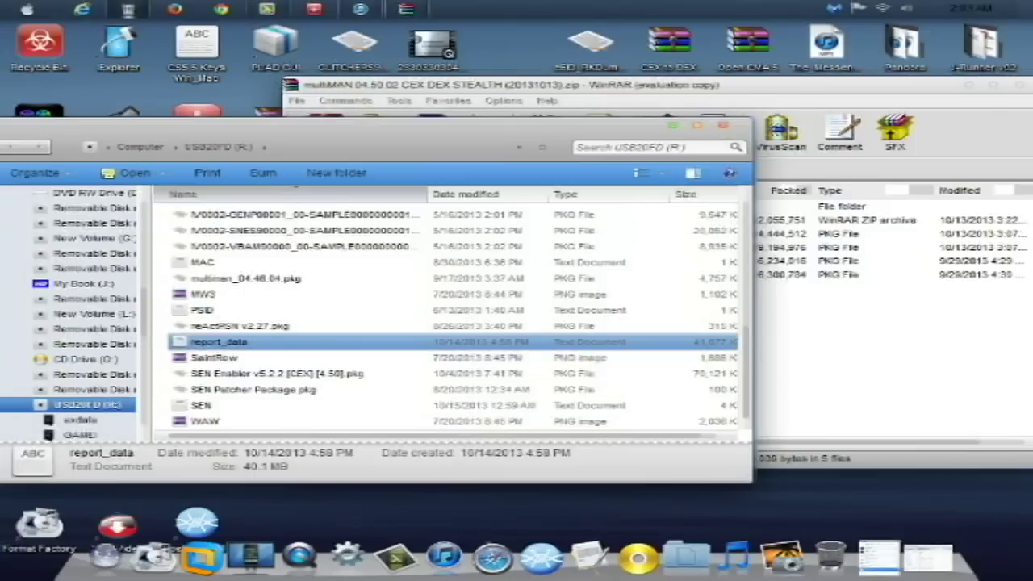
pyautogui.press('Delete')
pyautogui.press('Return')
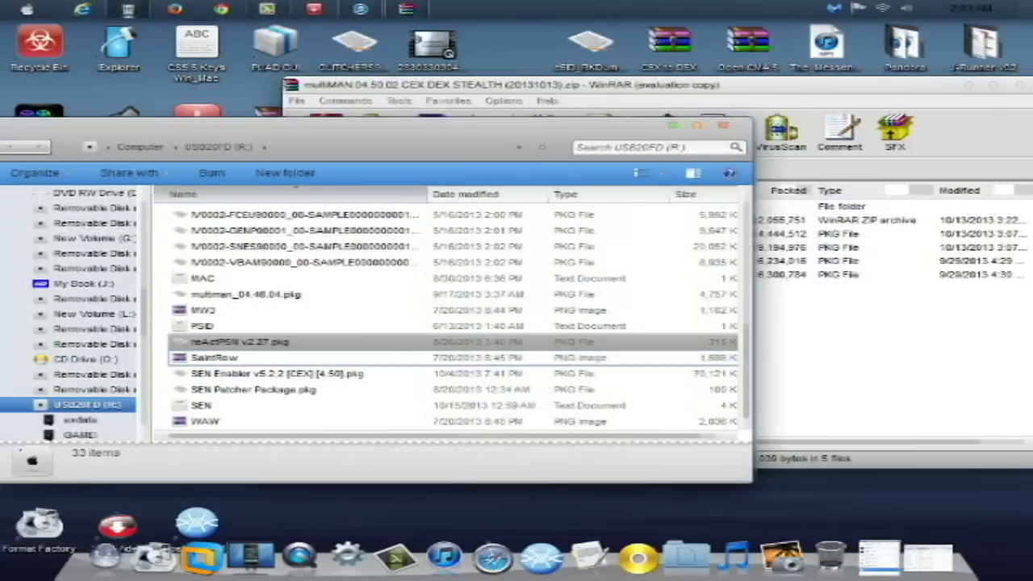
# - Extract multiMAN ver 04.50.02 BASE CEX (20131013).pkg from the archive to the root of the USB20FD (R:) drive
pyautogui.scroll(4, 489, 389)
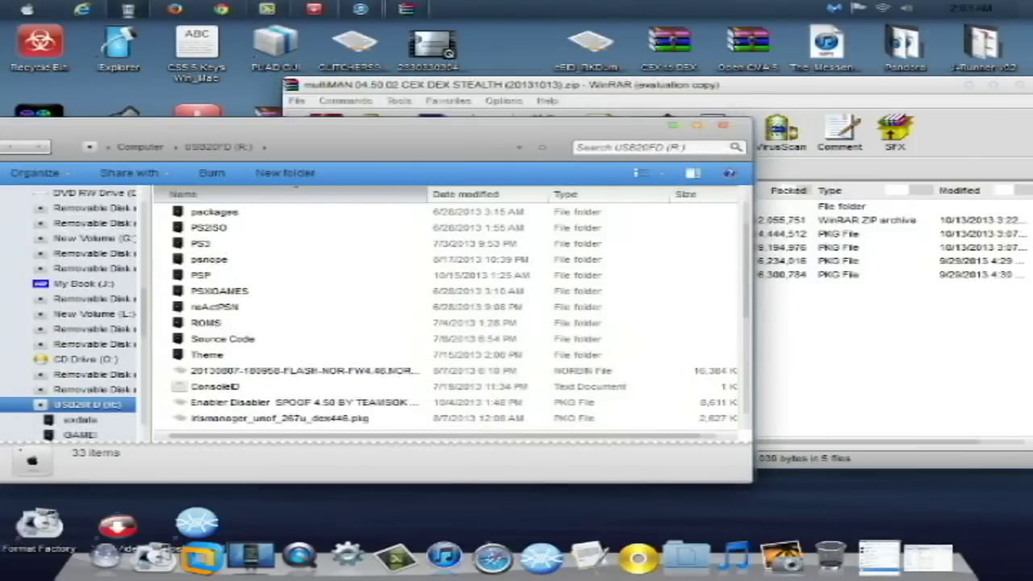
pyautogui.click(856, 357)
pyautogui.moveTo(468, 85); pyautogui.dragTo(582, 33)
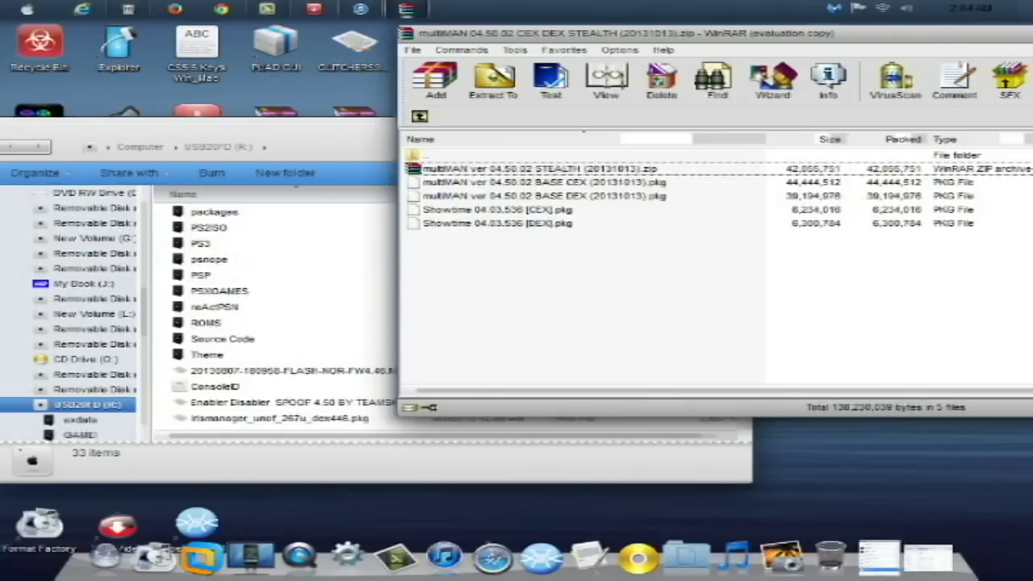
pyautogui.click(545, 183)
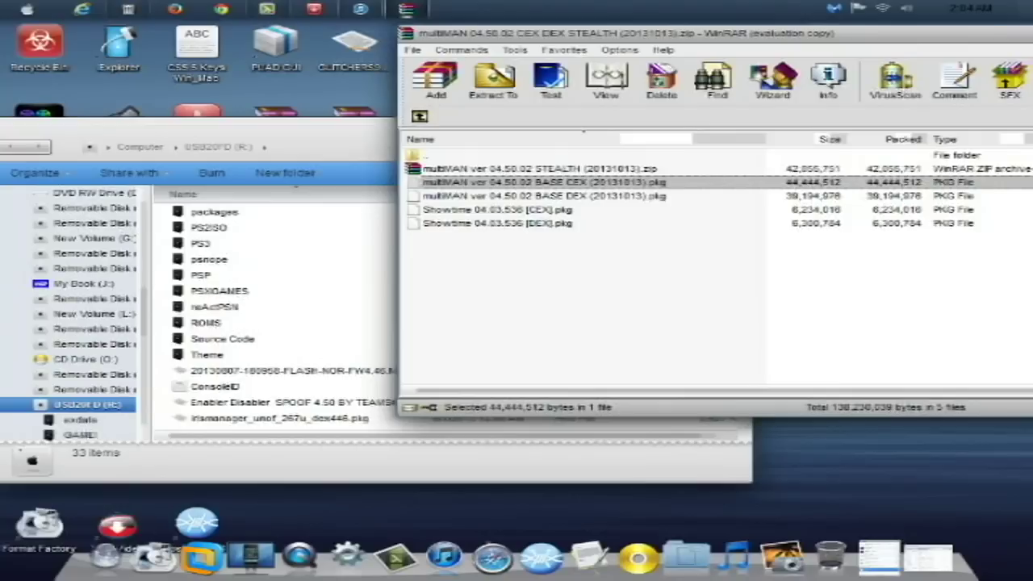
pyautogui.moveTo(545, 182); pyautogui.dragTo(283, 402)
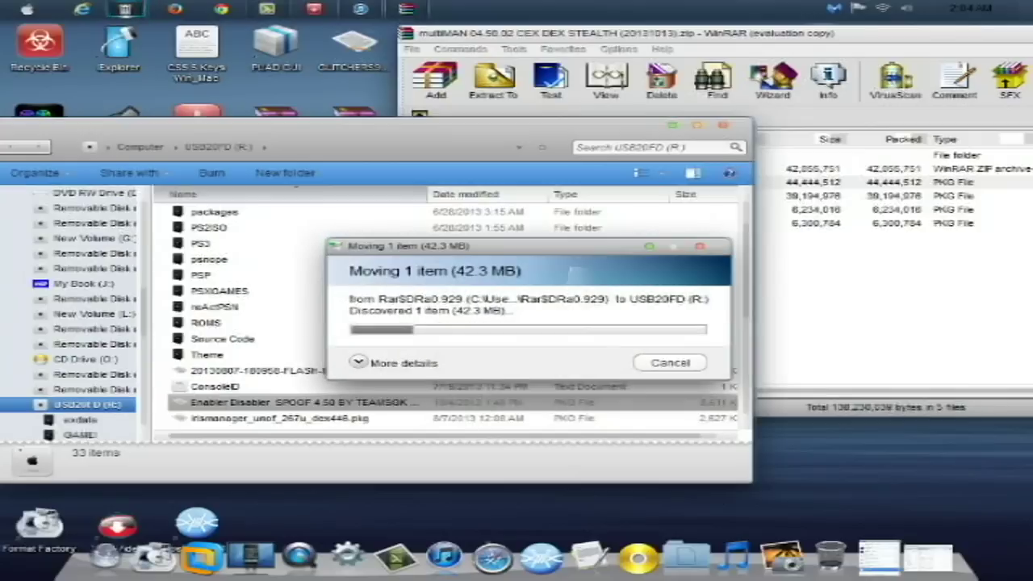
pyautogui.moveTo(500, 246); pyautogui.dragTo(417, 245)
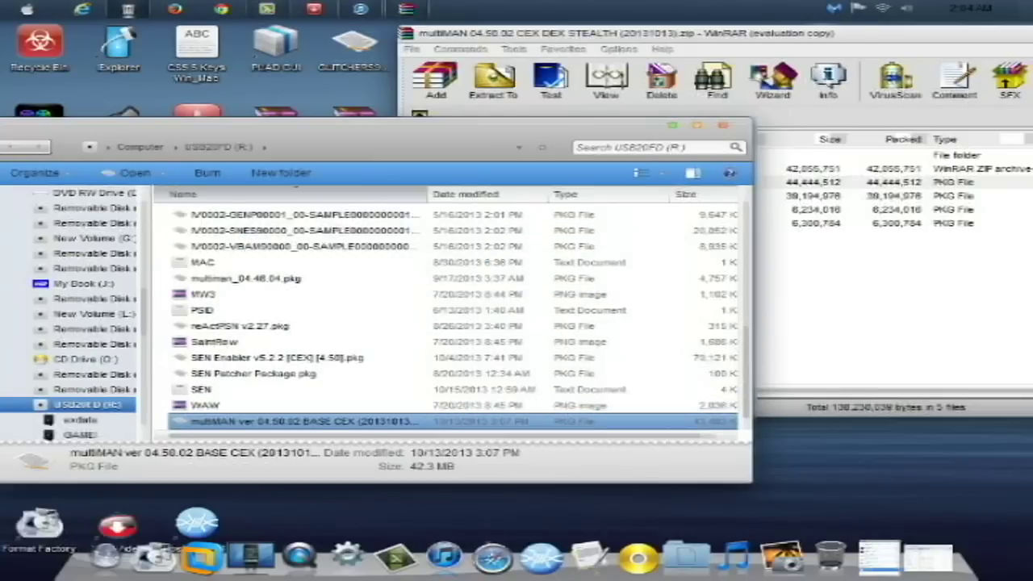
# - Rename the extracted multiMAN ver 04.50.02 BASE CEX (20131013).pkg on the USB drive as InstallPKG.pkg
pyautogui.press('F2')
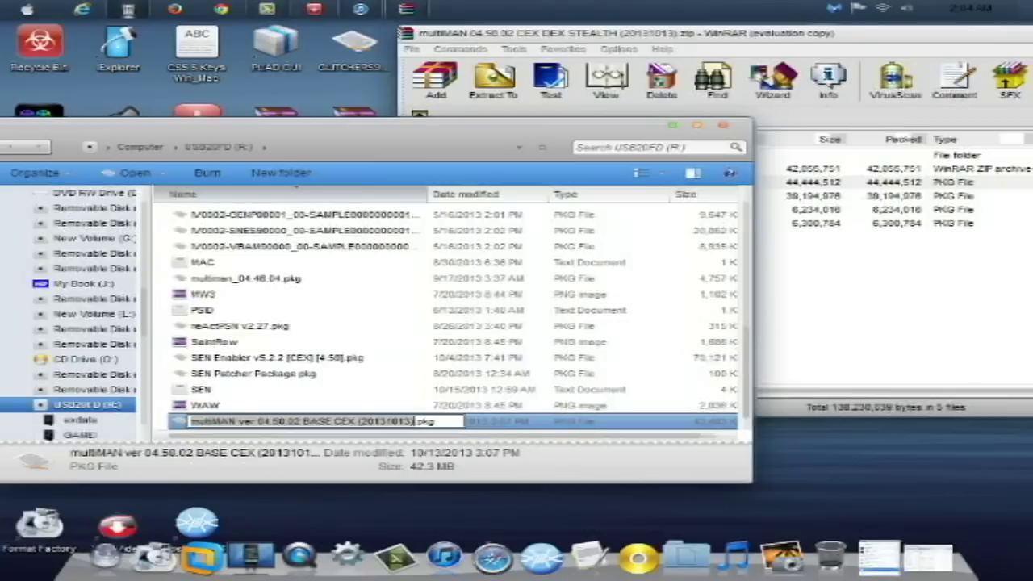
pyautogui.press('BackSpace')
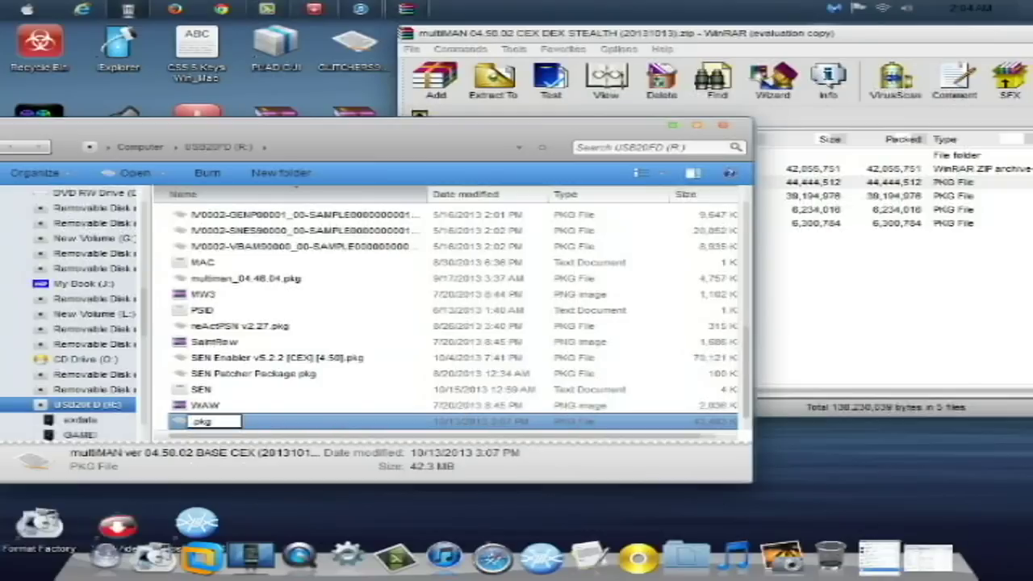
pyautogui.write('1')
pyautogui.write('nstall')
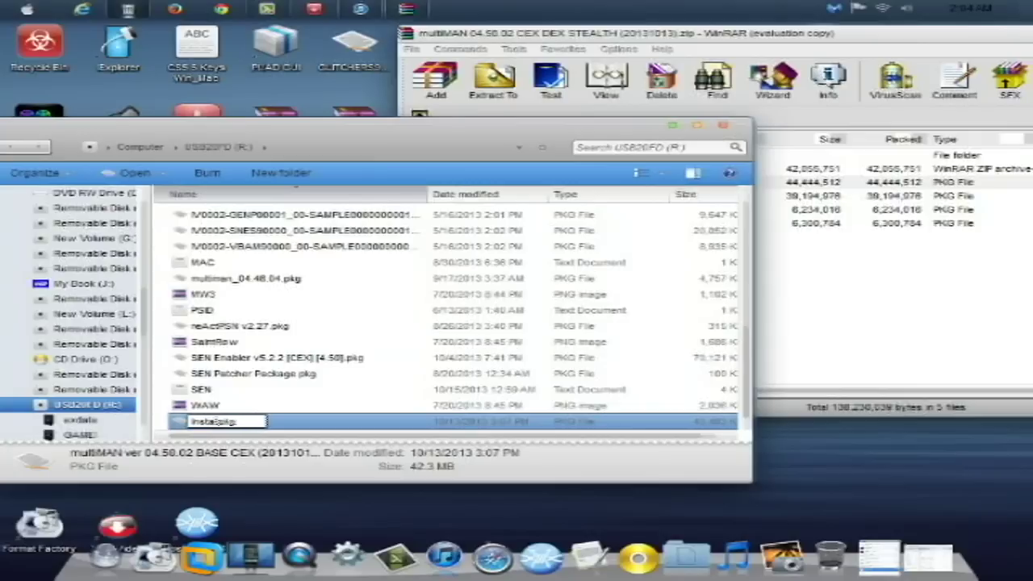
pyautogui.write('PK')
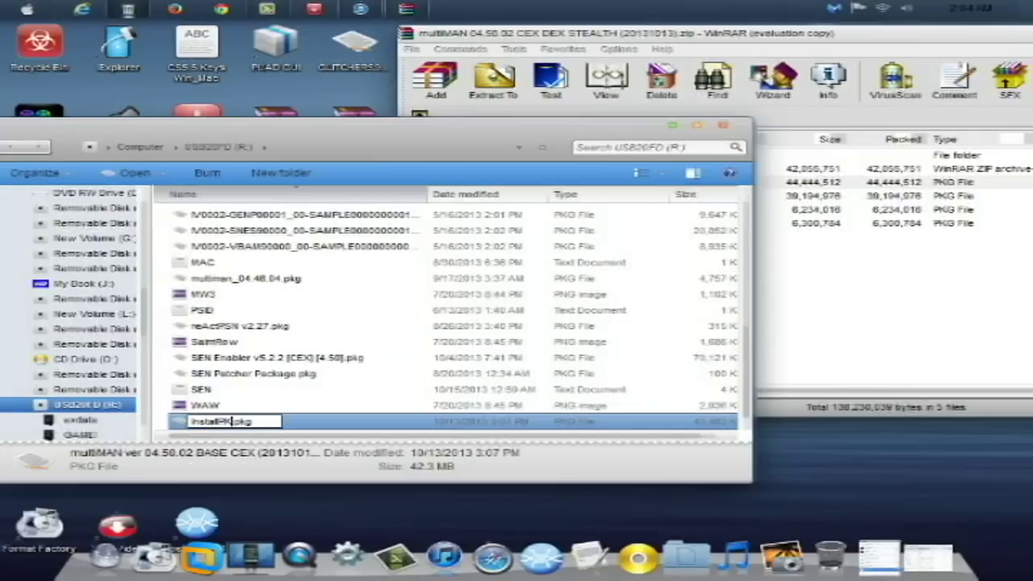
pyautogui.write('G')
pyautogui.press('Return')
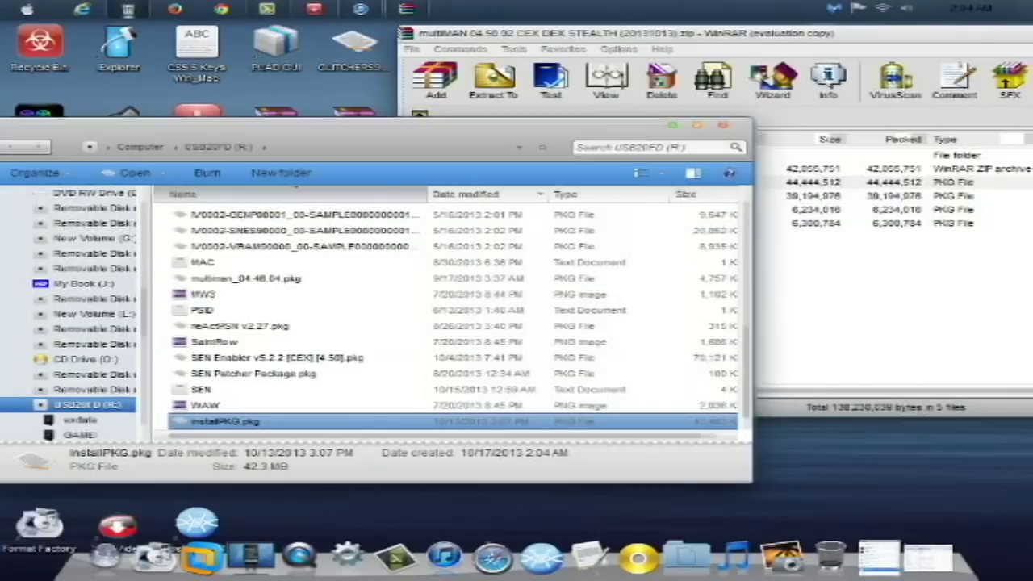
# - Extract Showtime 04.03.536 [CEX].pkg from the multiMAN archive to the root of the USB20FD (R:) drive
pyautogui.moveTo(387, 127); pyautogui.dragTo(449, 125)
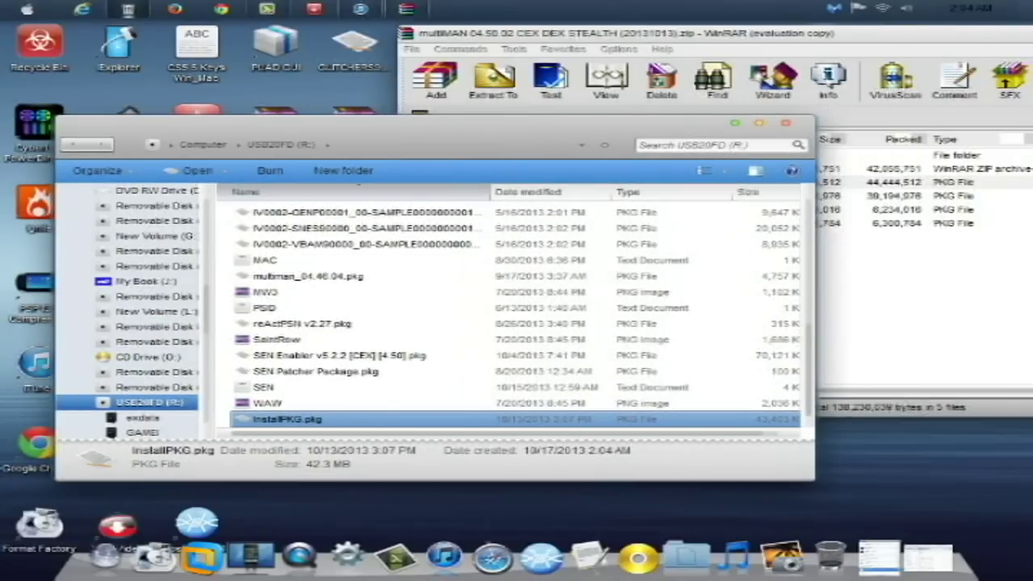
pyautogui.moveTo(435, 125); pyautogui.dragTo(476, 142)
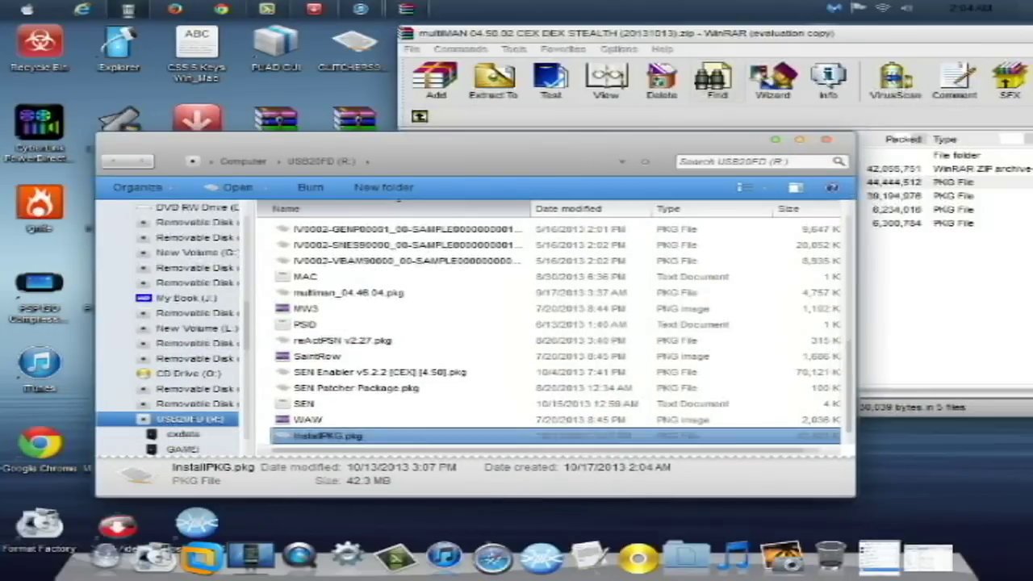
pyautogui.click(626, 34)
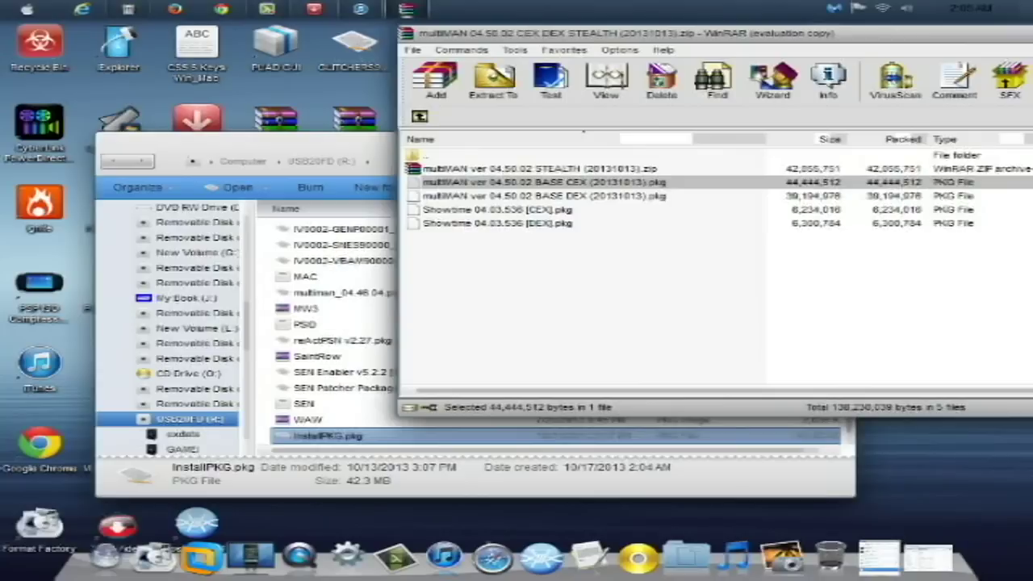
pyautogui.click(497, 209)
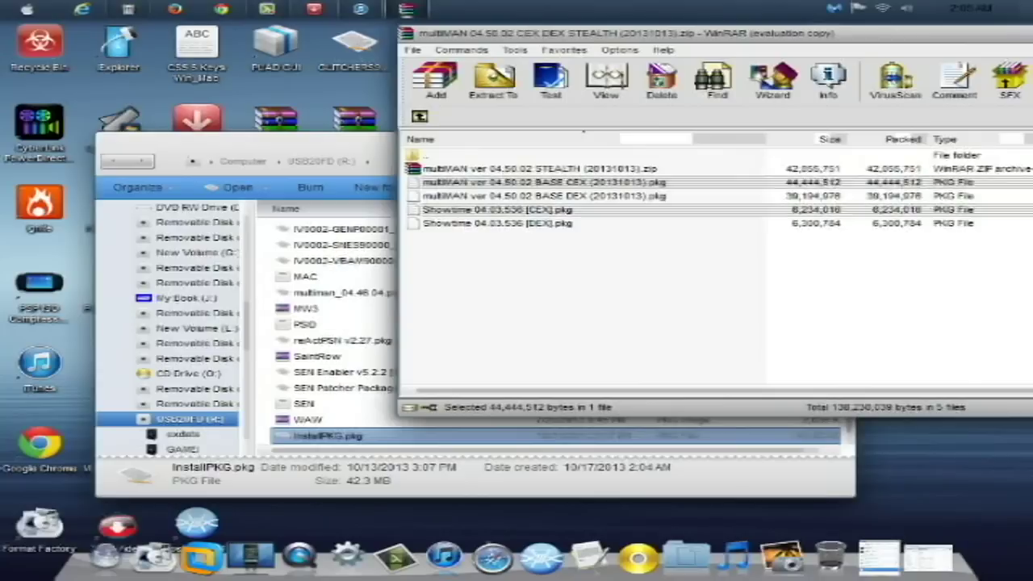
pyautogui.click(335, 404)
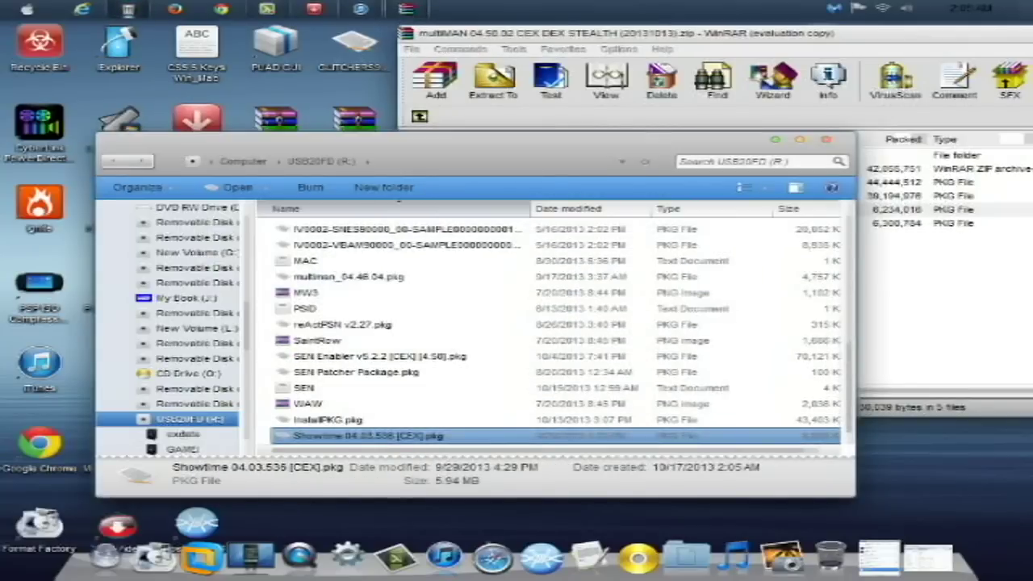
# - Open the nested multiMAN ver 04.50.02 STEALTH (20131013).zip archive and dismiss the licence reminder
pyautogui.click(583, 129)
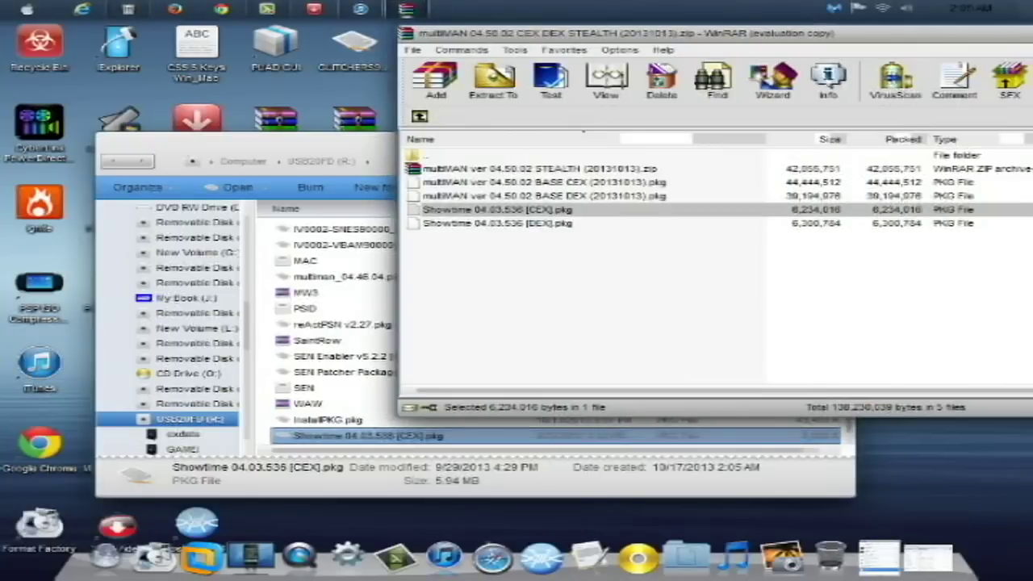
pyautogui.doubleClick(539, 169)
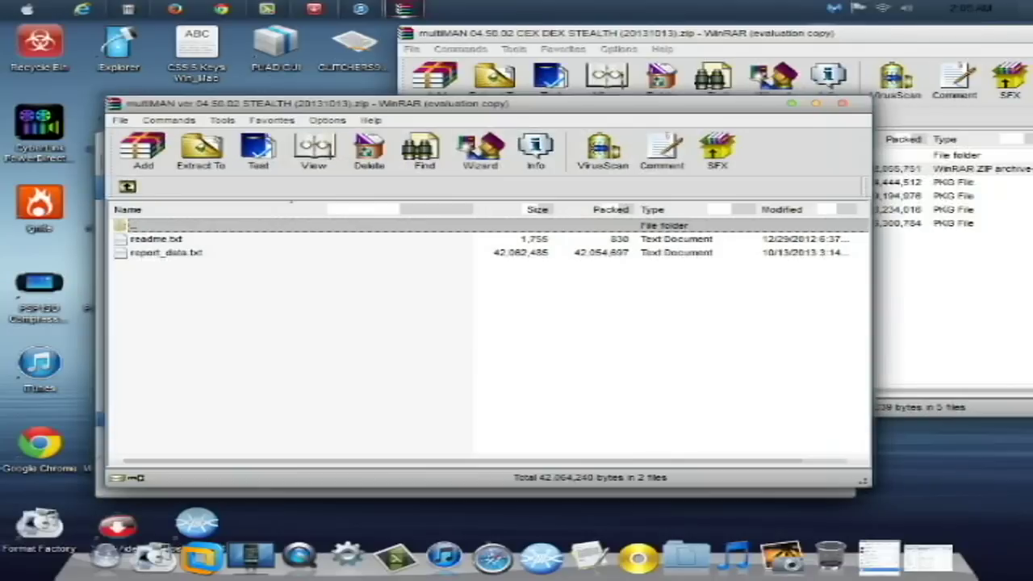
pyautogui.click(595, 299)
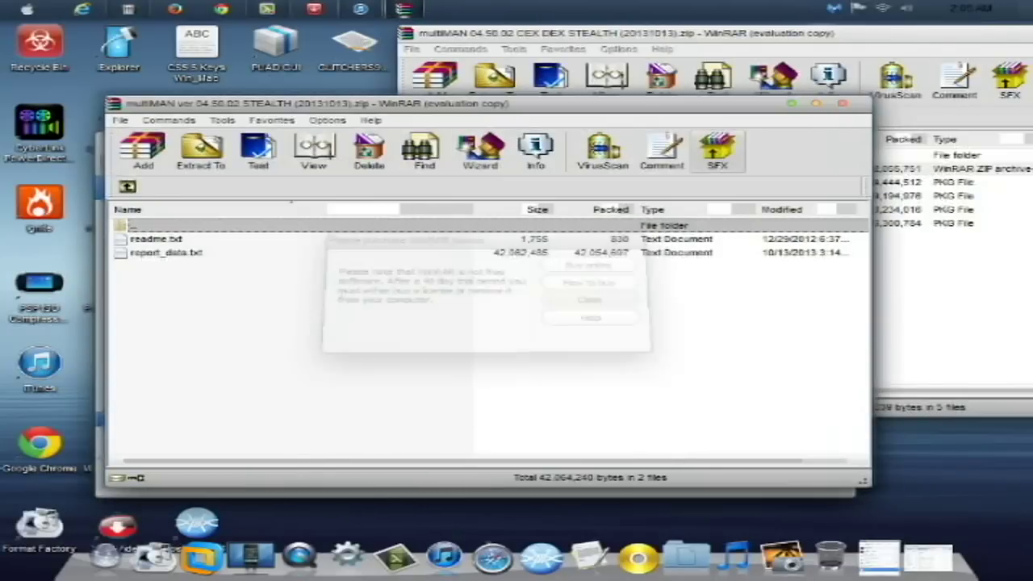
# - Clear the outer archive window away and extract report_data.txt from the STEALTH archive to the root of the USB20FD (R:) drive
pyautogui.moveTo(795, 34); pyautogui.dragTo(734, 44)
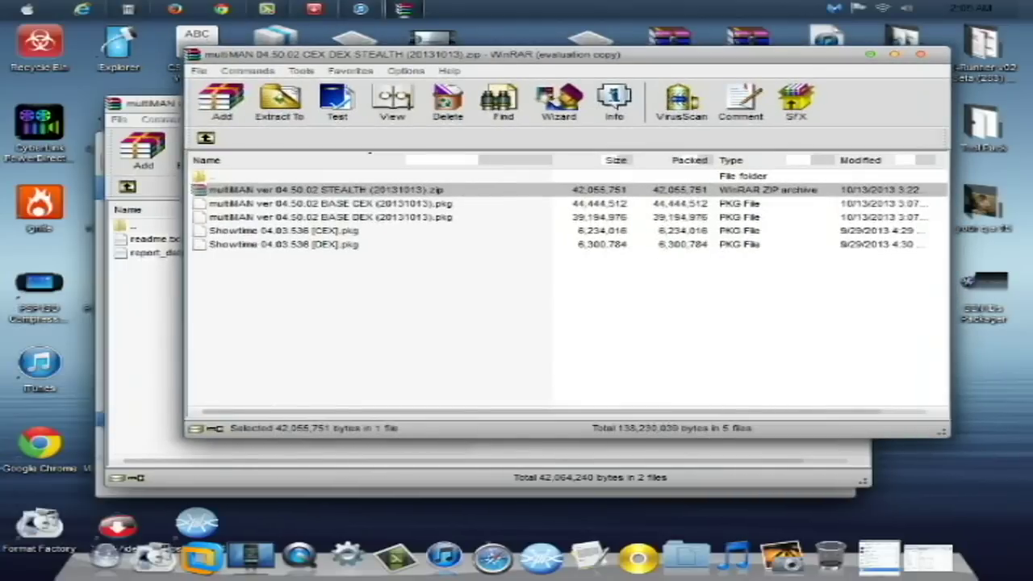
pyautogui.click(870, 54)
pyautogui.moveTo(544, 104); pyautogui.dragTo(861, 40)
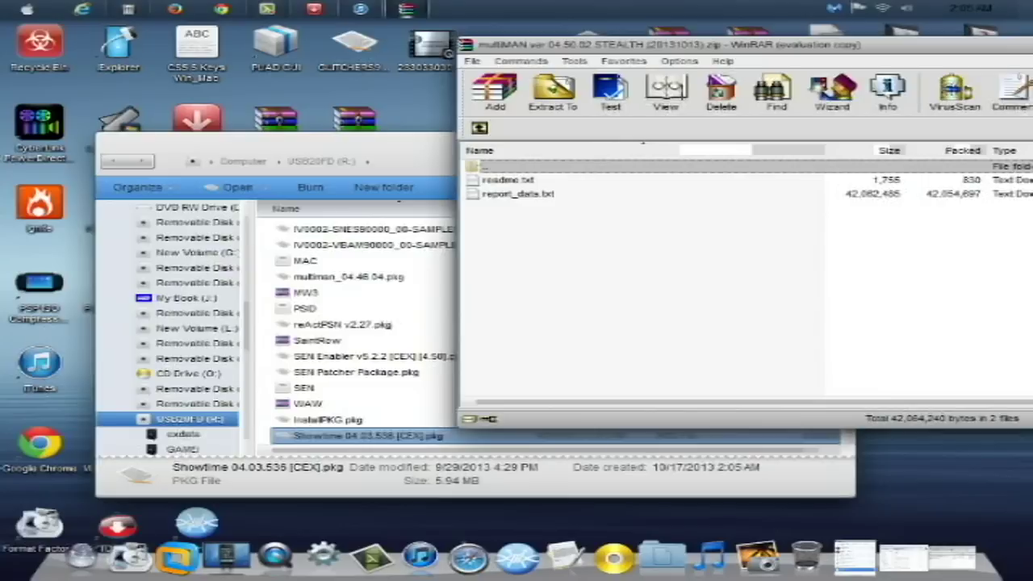
pyautogui.click(518, 193)
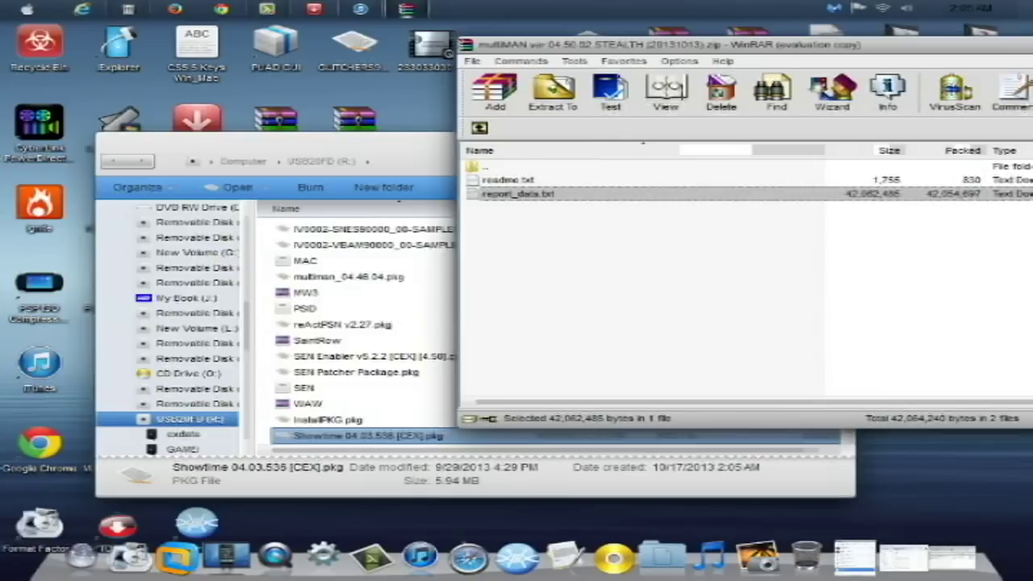
pyautogui.moveTo(518, 194); pyautogui.dragTo(387, 308)
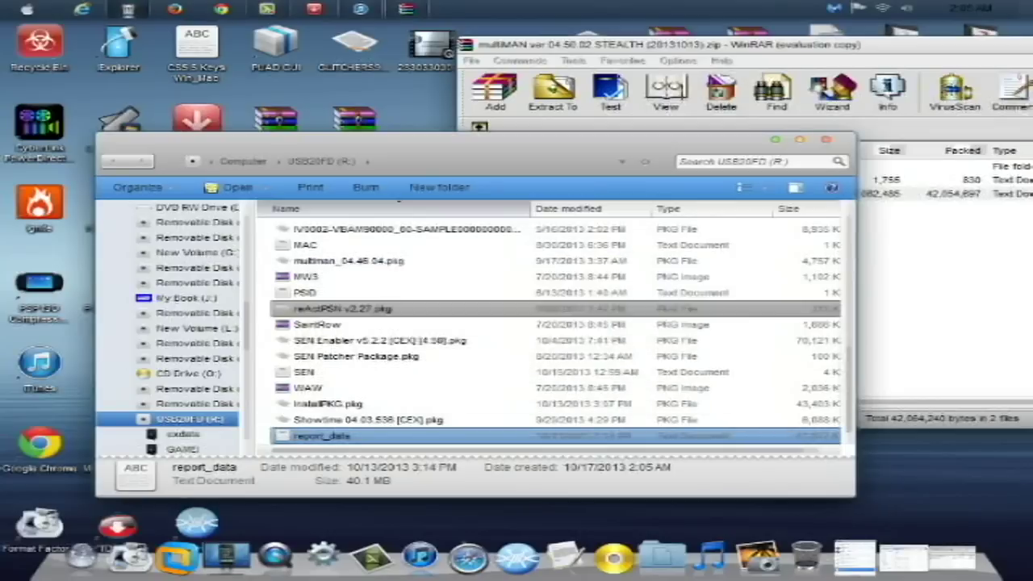
pyautogui.click(329, 404)
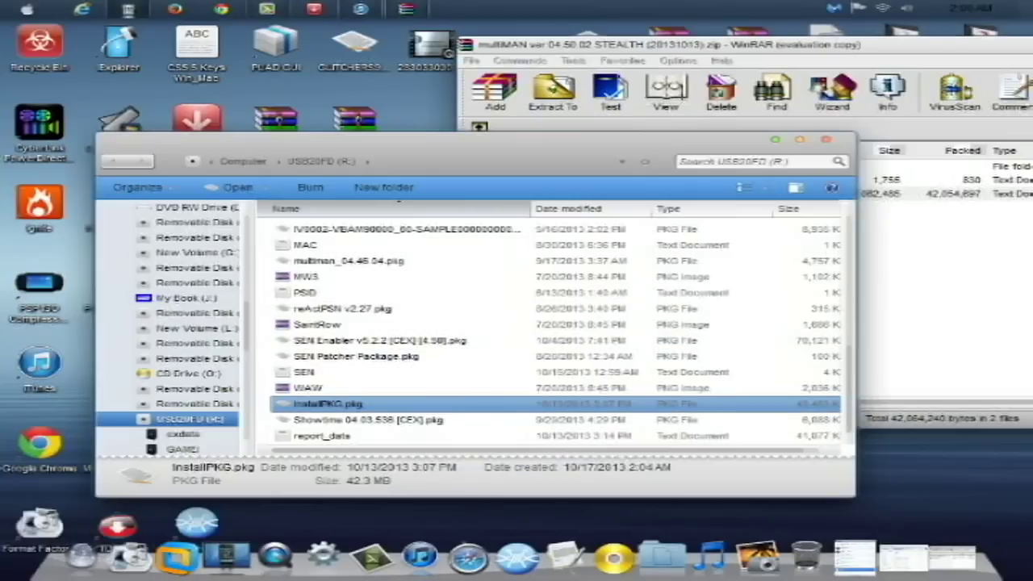
pyautogui.moveTo(484, 142); pyautogui.dragTo(515, 119)
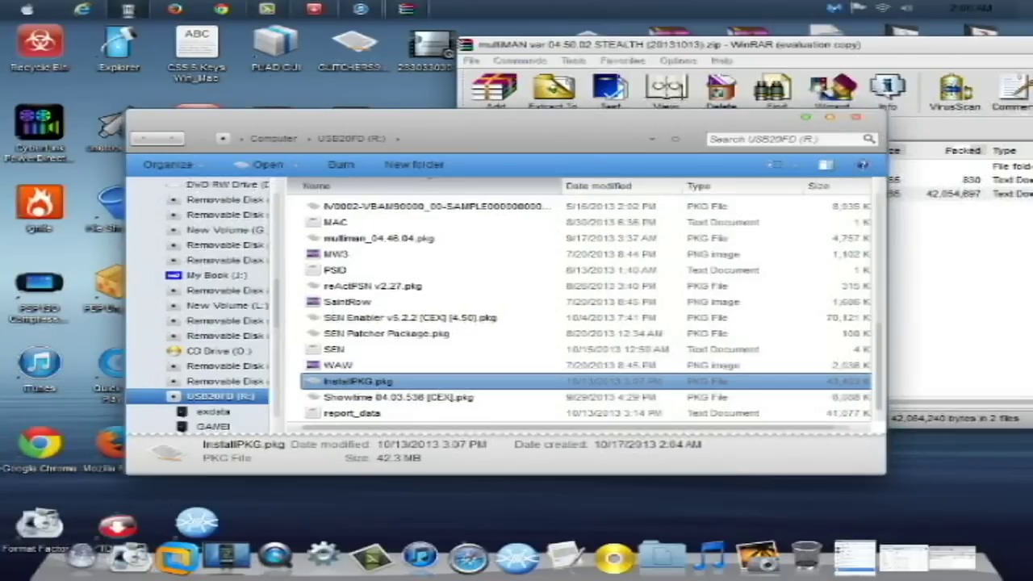
pyautogui.moveTo(836, 45); pyautogui.dragTo(660, 60)
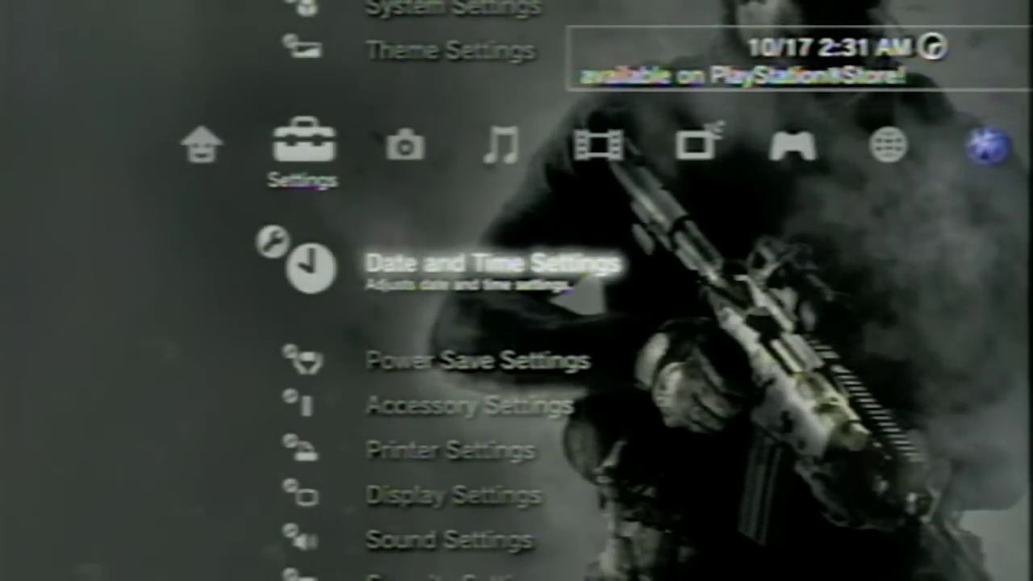
pyautogui.press('Up')
pyautogui.press('Up')
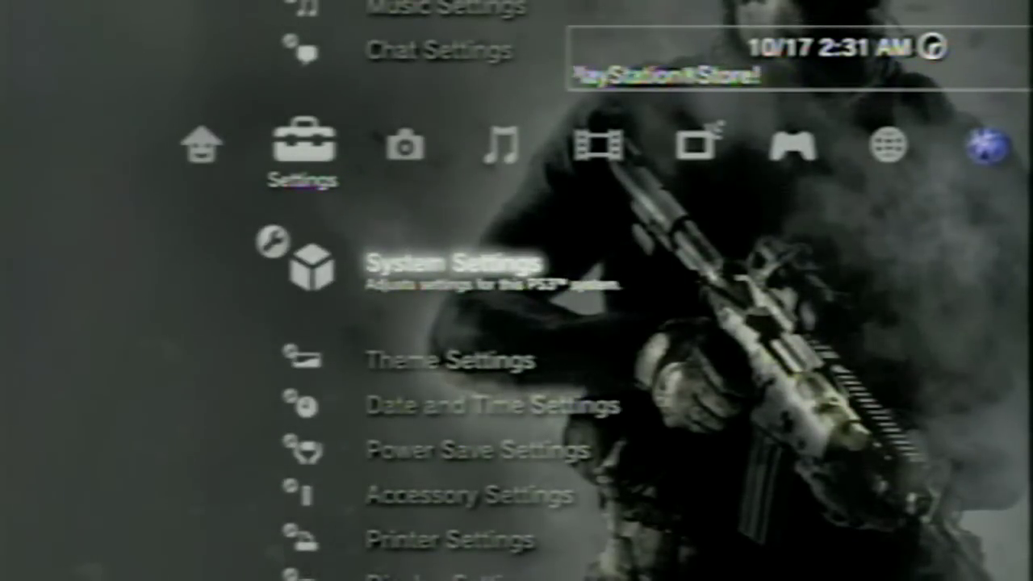
pyautogui.press('Up')
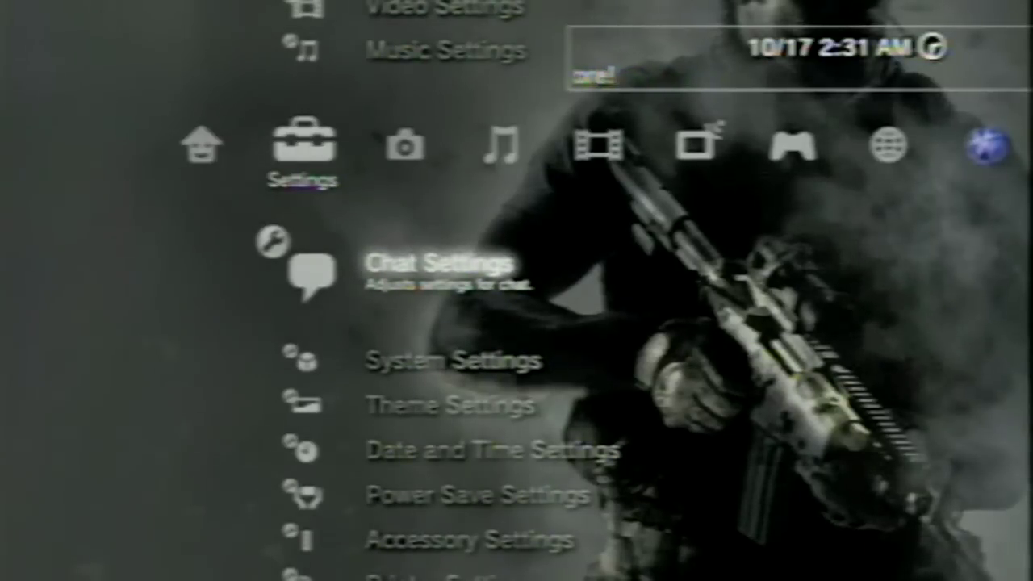
# - On the PS3's XMB, go to the Game category and open the Backup Managers folder
pyautogui.press('Right')
pyautogui.press('Right')
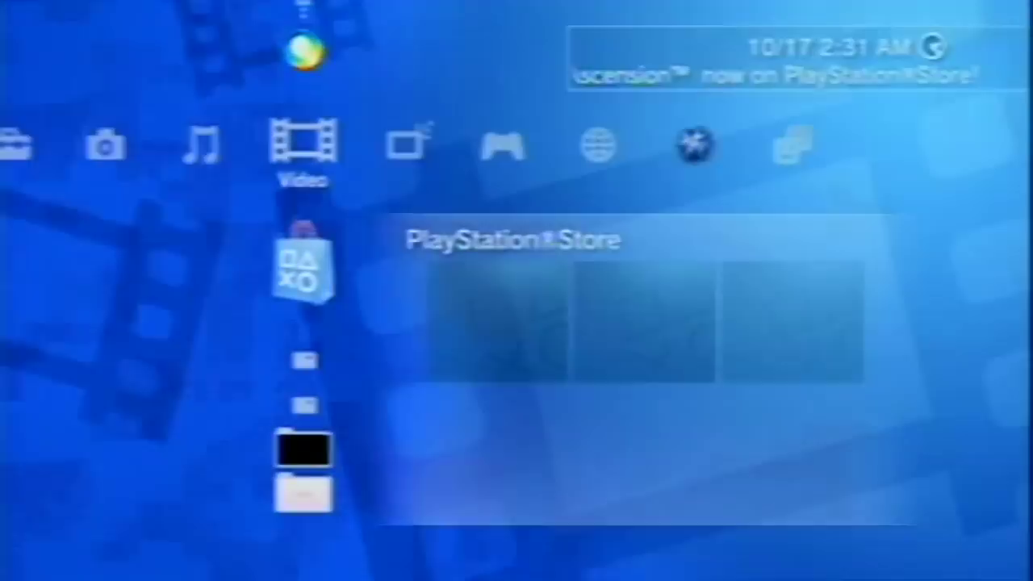
pyautogui.press('Right')
pyautogui.press('Right')
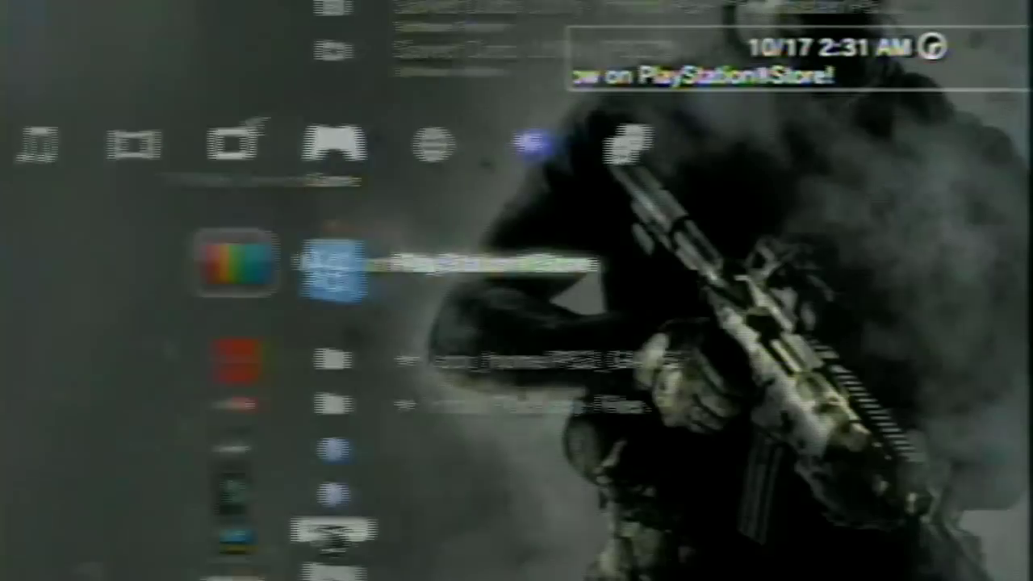
pyautogui.press('Down')
pyautogui.press('Down')
pyautogui.press('Down')
pyautogui.press('Down')
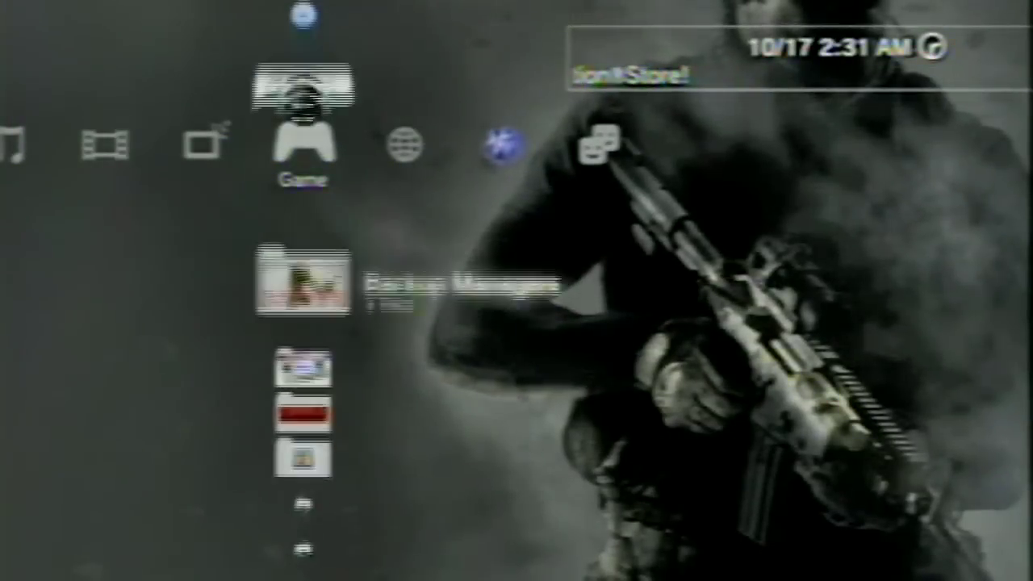
pyautogui.press('Return')
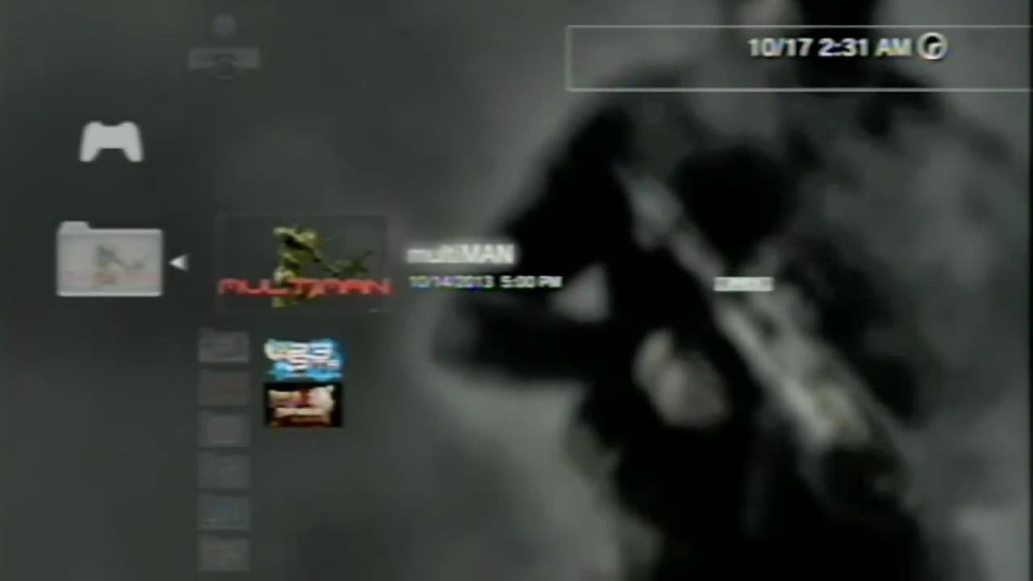
# - Delete the installed multiMAN from the Backup Managers folder and return to the Game category
pyautogui.press('Menu')
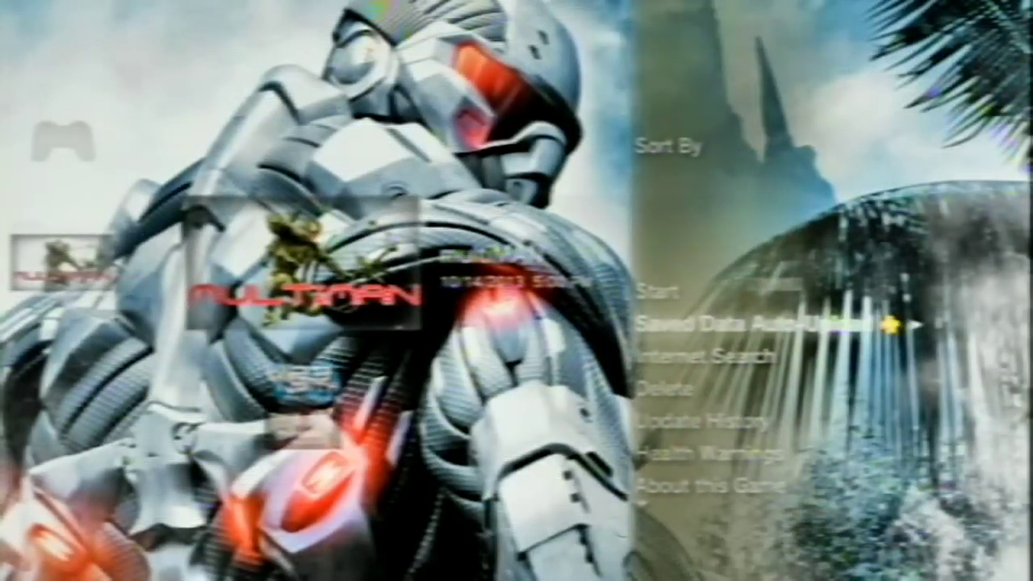
pyautogui.press('Down')
pyautogui.press('Down')
pyautogui.press('Return')
pyautogui.press('Left')
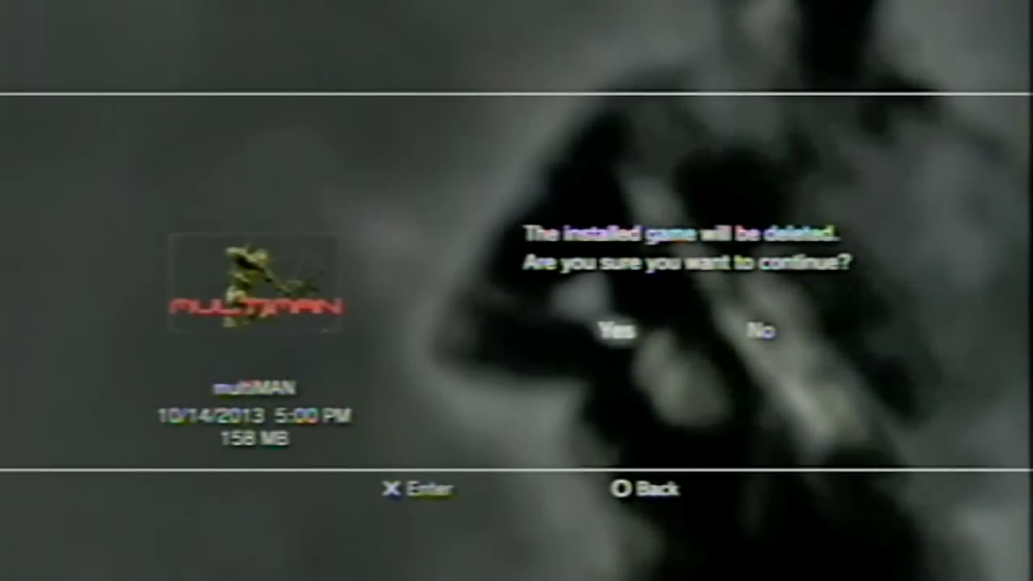
pyautogui.press('Return')
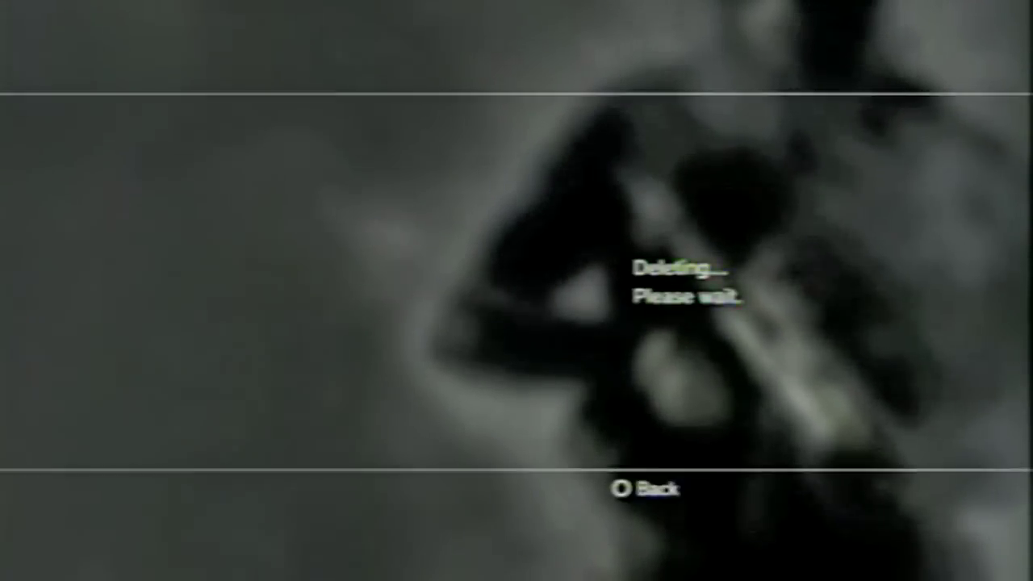
pyautogui.press('Escape')
pyautogui.press('Escape')
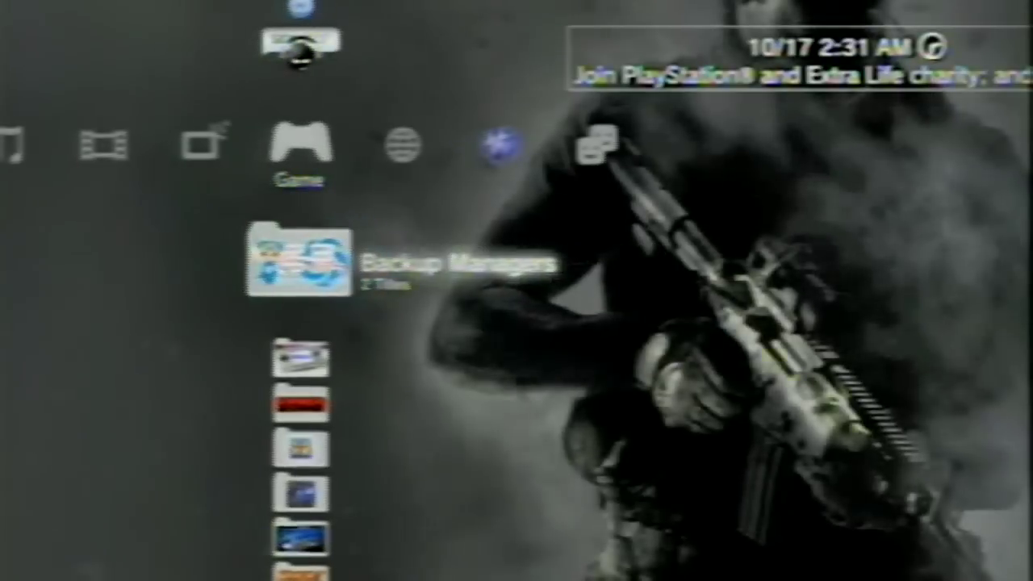
# - Open Install Package Files in the Game category
pyautogui.press('Up')
pyautogui.press('Up')
pyautogui.press('Up')
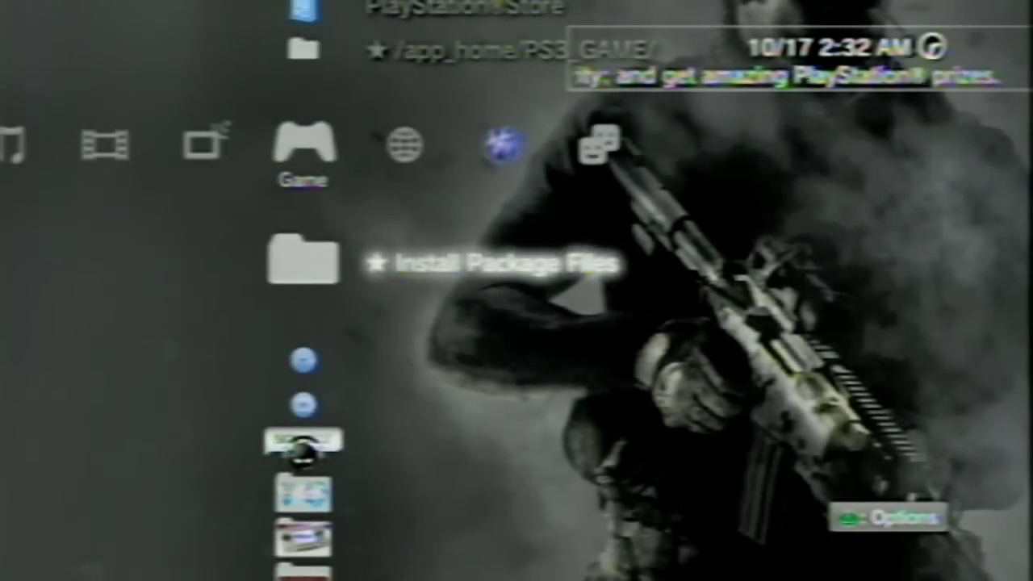
pyautogui.press('Return')
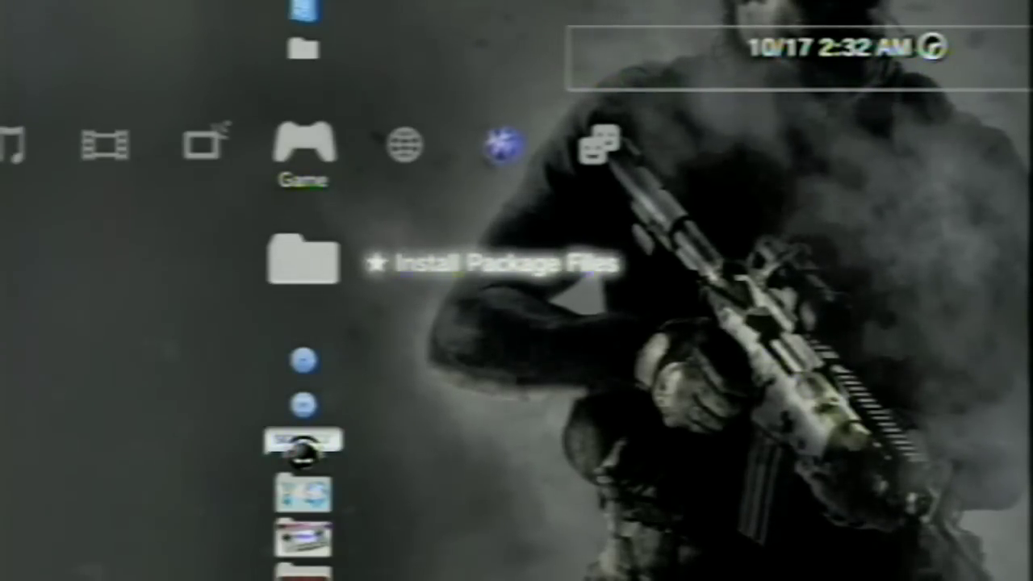
pyautogui.press('Return')
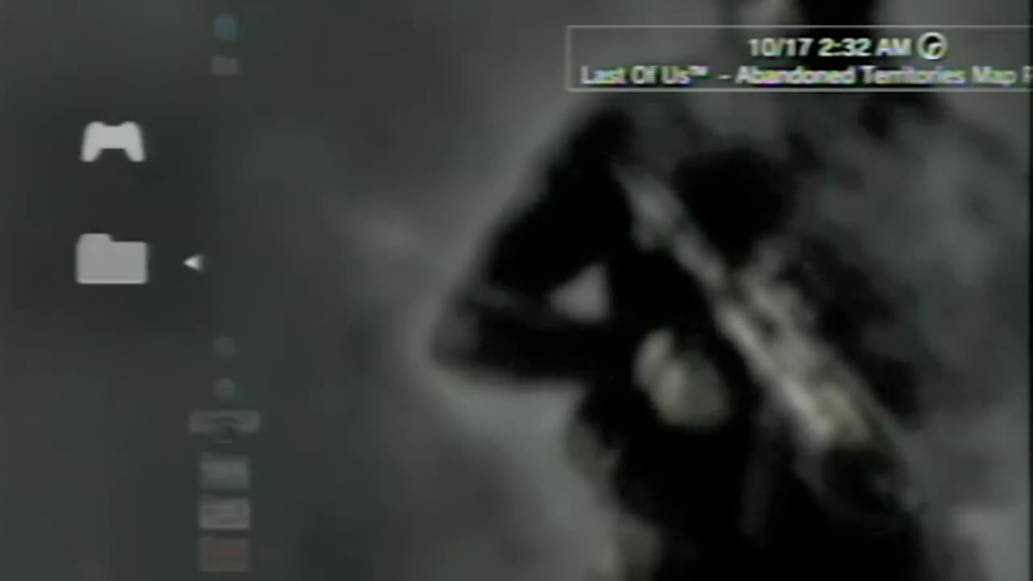
# - Install the InstallPKG.pkg package from the USB drive's package list
pyautogui.press('Down')
pyautogui.press('Down')
pyautogui.press('Down')
pyautogui.press('Down')
pyautogui.press('Down')
pyautogui.press('Down')
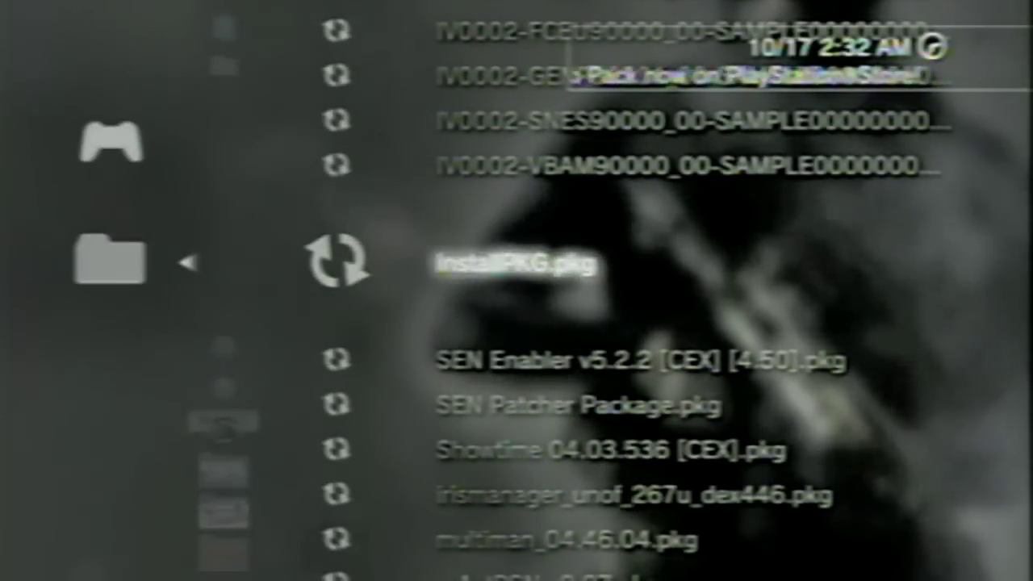
pyautogui.press('Return')
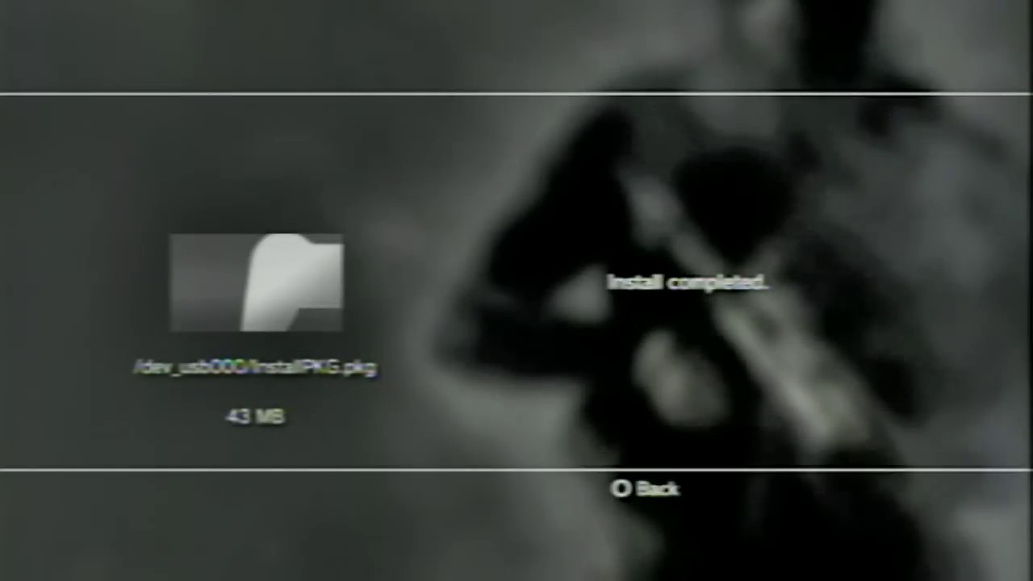
# - Close the installer and go to multiMAN inside the Unknown folder of the Game category
pyautogui.press('Escape')
pyautogui.press('Down')
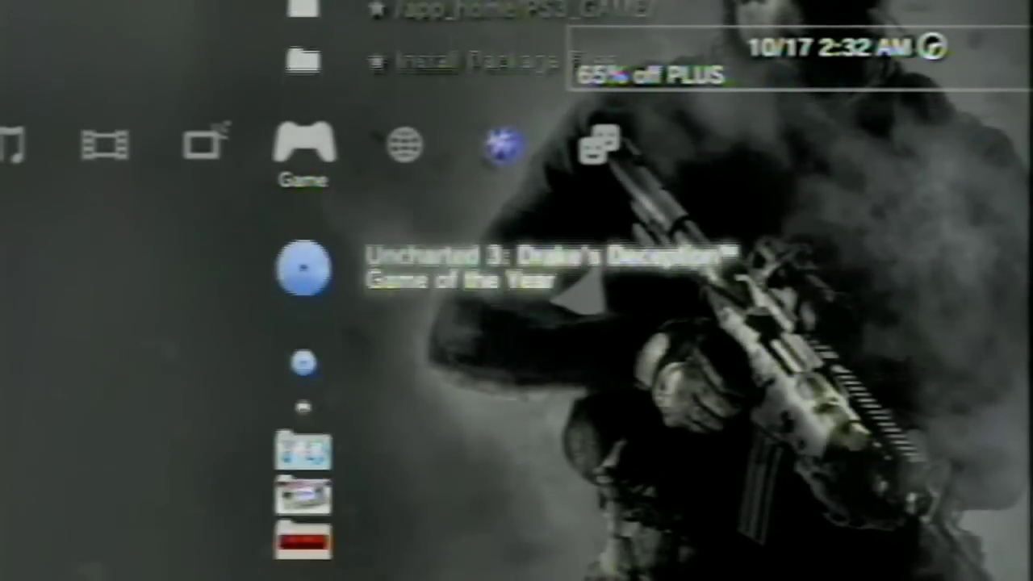
pyautogui.press('Down')
pyautogui.press('Down')
pyautogui.press('Down')
pyautogui.press('Down')
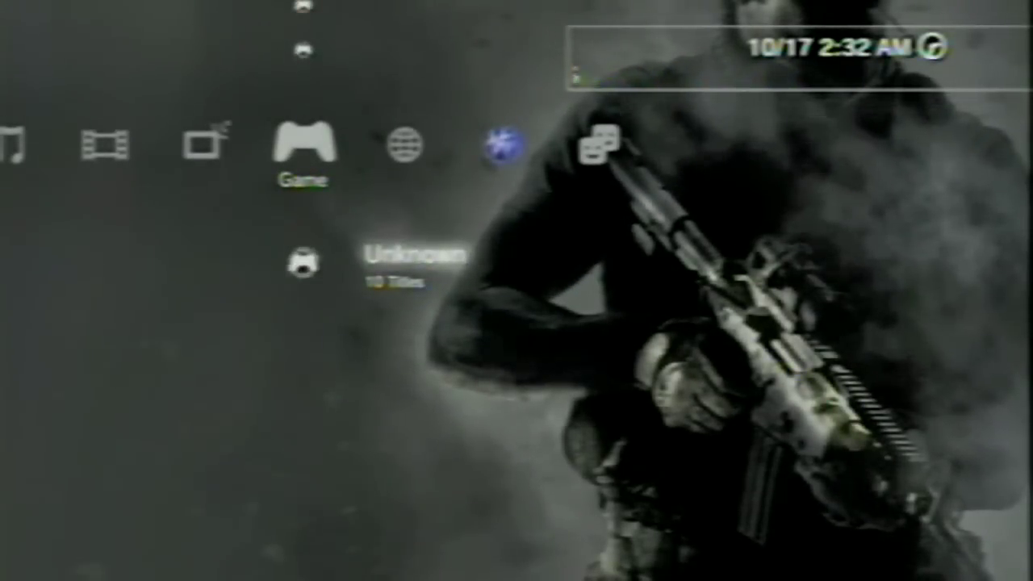
pyautogui.press('Return')
pyautogui.press('Down')
pyautogui.press('Down')
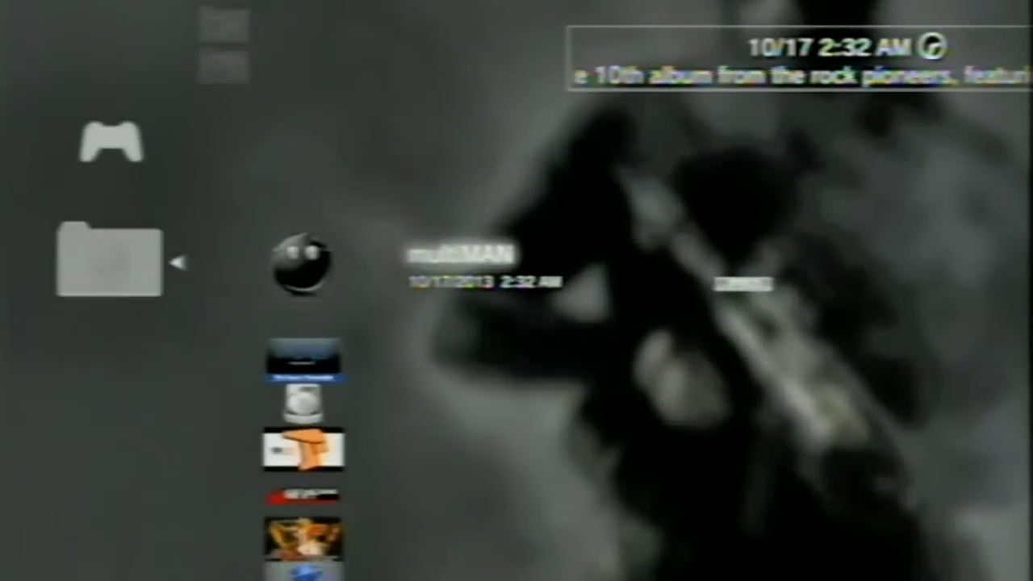
# - View multiMAN's information down to its size and version, and return to the Game category
pyautogui.press('F1')
pyautogui.press('Down')
pyautogui.press('Down')
pyautogui.press('Down')
pyautogui.press('Down')
pyautogui.press('Down')
pyautogui.press('Down')
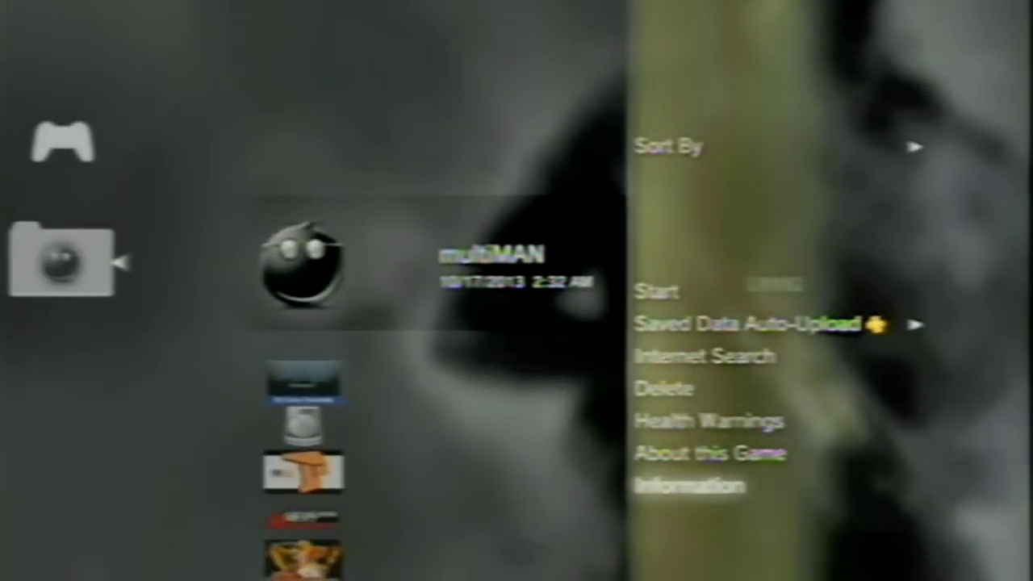
pyautogui.press('Return')
pyautogui.press('Down')
pyautogui.press('Down')
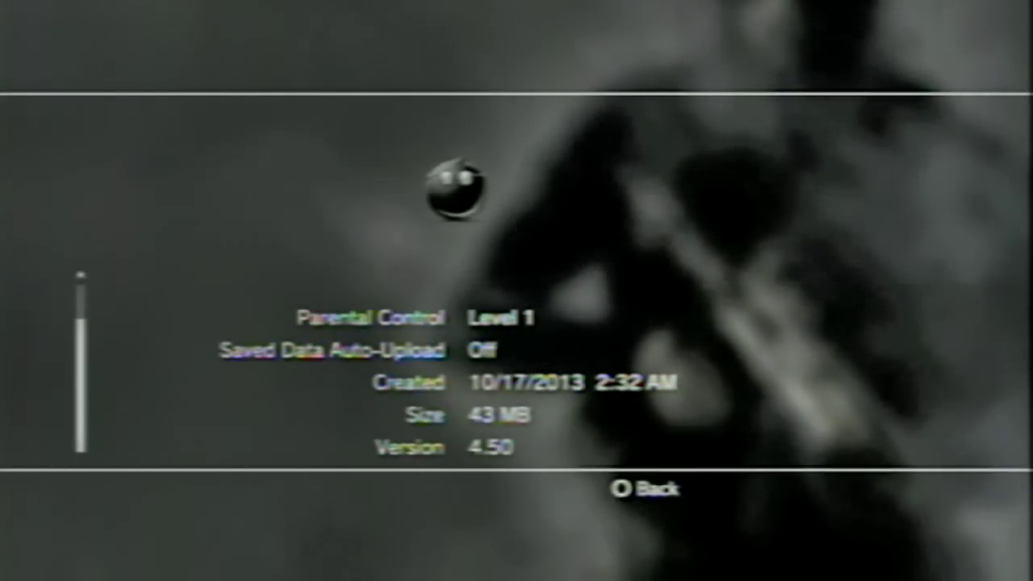
pyautogui.press('Escape')
pyautogui.press('Escape')
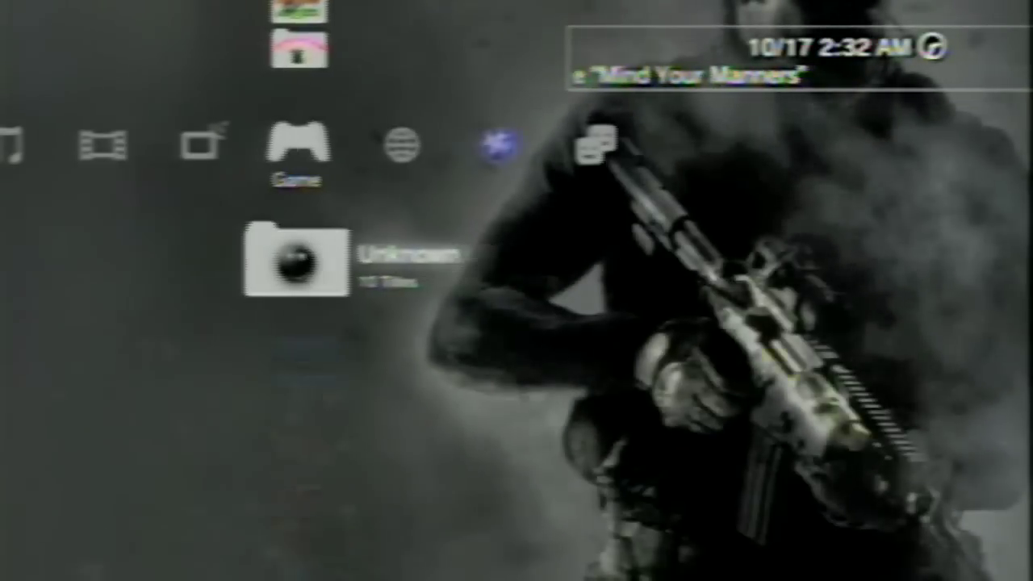
# - Reopen Install Package Files in the Game category
pyautogui.press('Up')
pyautogui.press('Up')
pyautogui.press('Up')
pyautogui.press('Up')
pyautogui.press('Up')
pyautogui.press('Up')
pyautogui.press('Up')
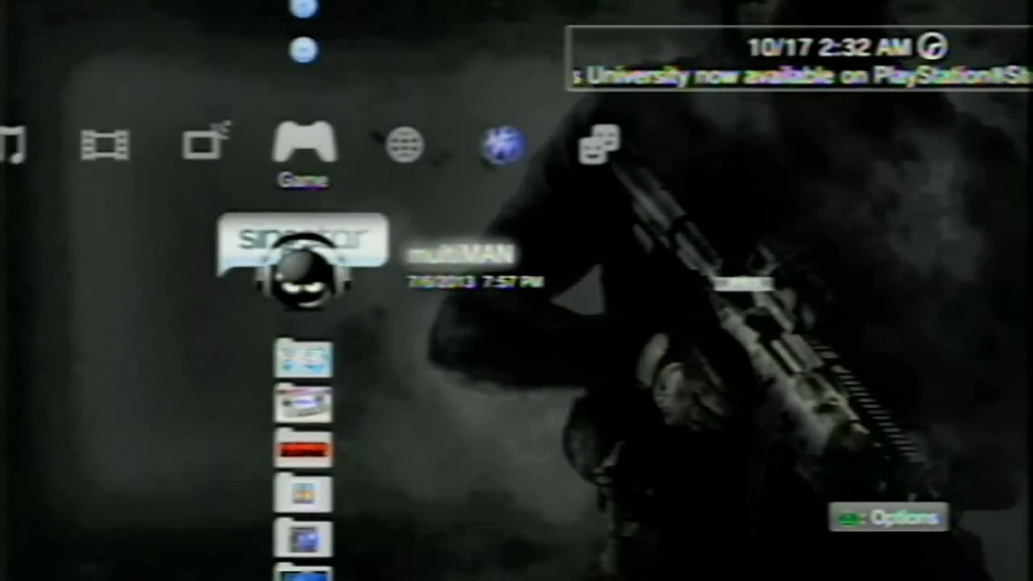
pyautogui.press('Up')
pyautogui.press('Up')
pyautogui.press('Up')
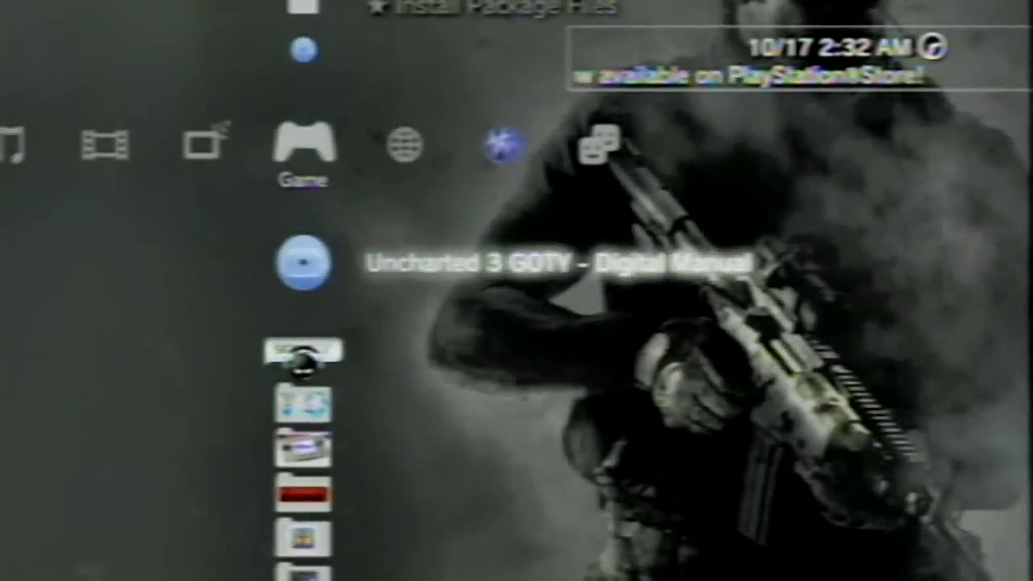
pyautogui.press('Return')
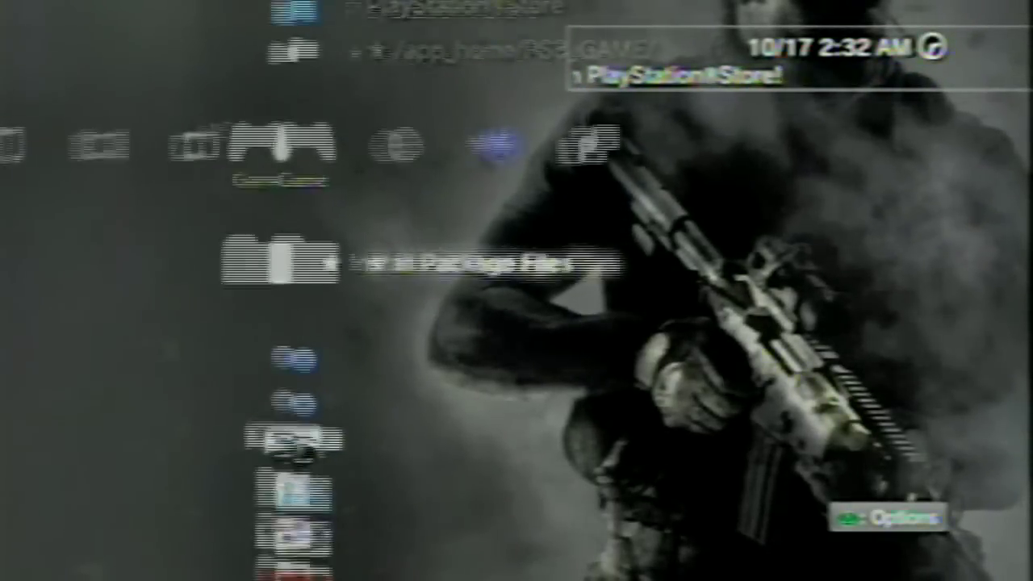
# - Look through the USB drive's package list and return to InstallPKG.pkg
pyautogui.press('Down')
pyautogui.press('Down')
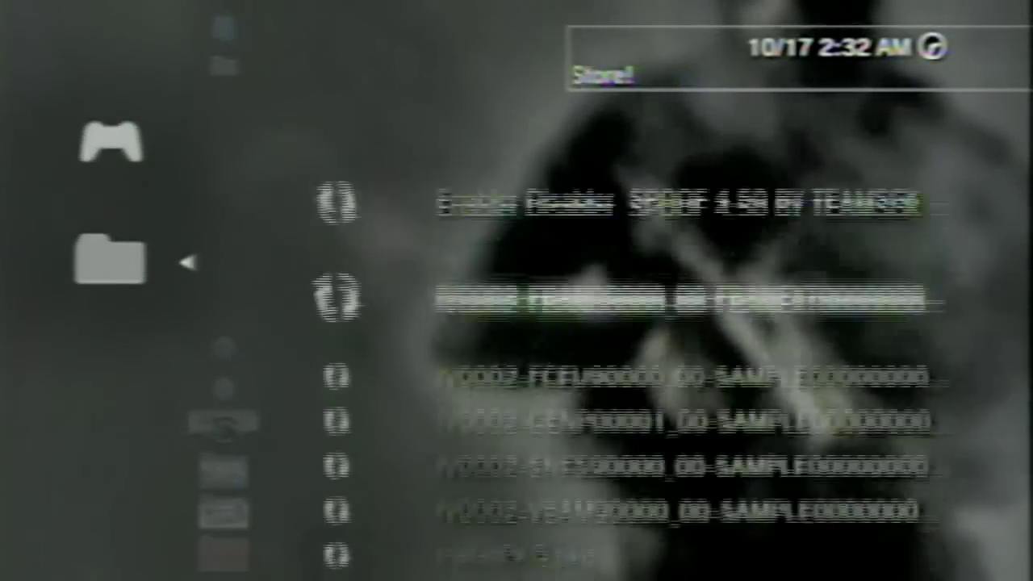
pyautogui.press('Down')
pyautogui.press('Down')
pyautogui.press('Down')
pyautogui.press('Down')
pyautogui.press('Down')
pyautogui.press('Down')
pyautogui.press('Down')
pyautogui.press('Down')
pyautogui.press('Down')
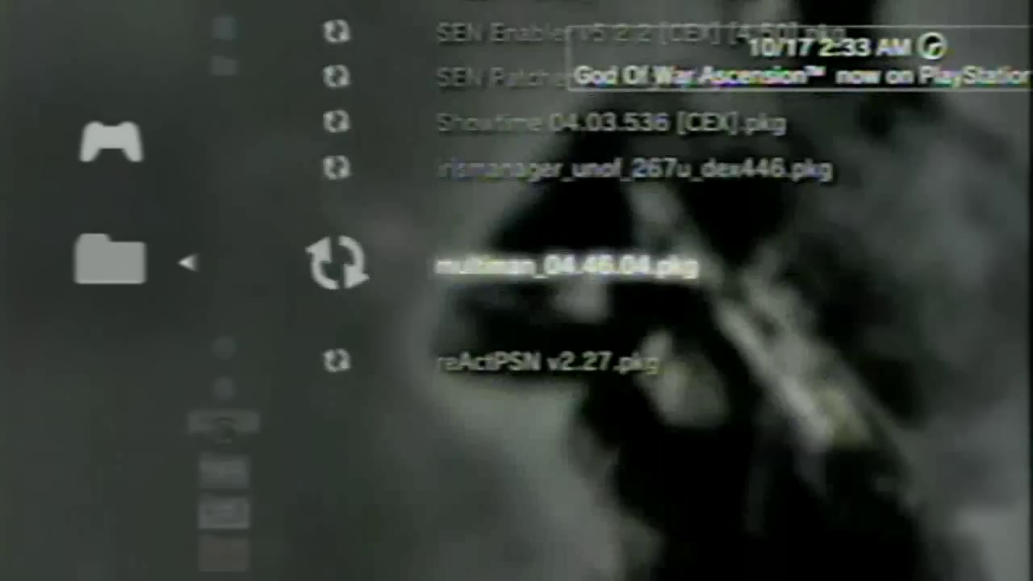
pyautogui.press('Up')
pyautogui.press('Up')
pyautogui.press('Up')
pyautogui.press('Up')
pyautogui.press('Up')
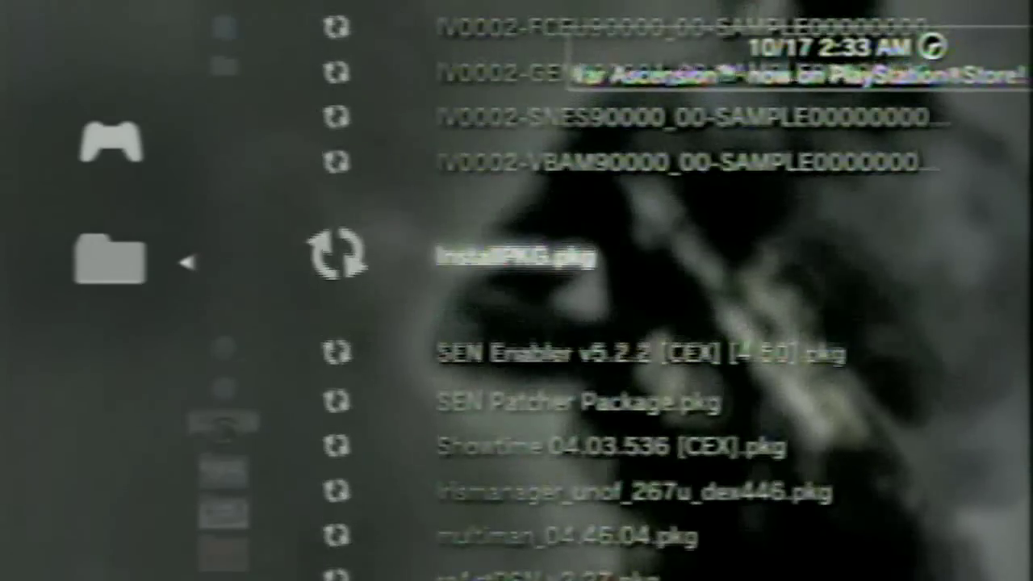
pyautogui.press('Up')
pyautogui.press('Down')
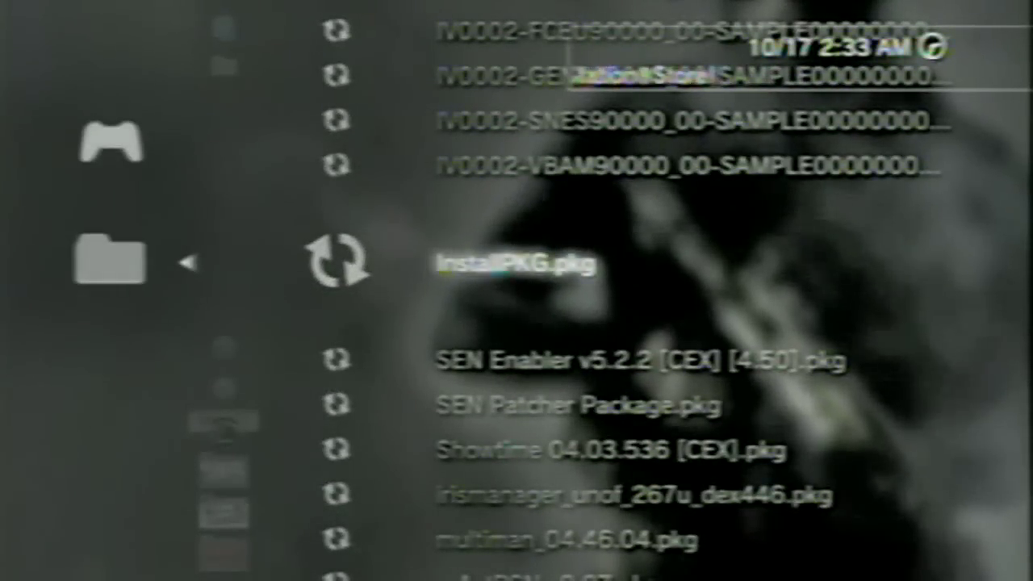
# - Install InstallPKG.pkg again, agreeing to continue over the same version, and return to the Game category
pyautogui.press('Return')
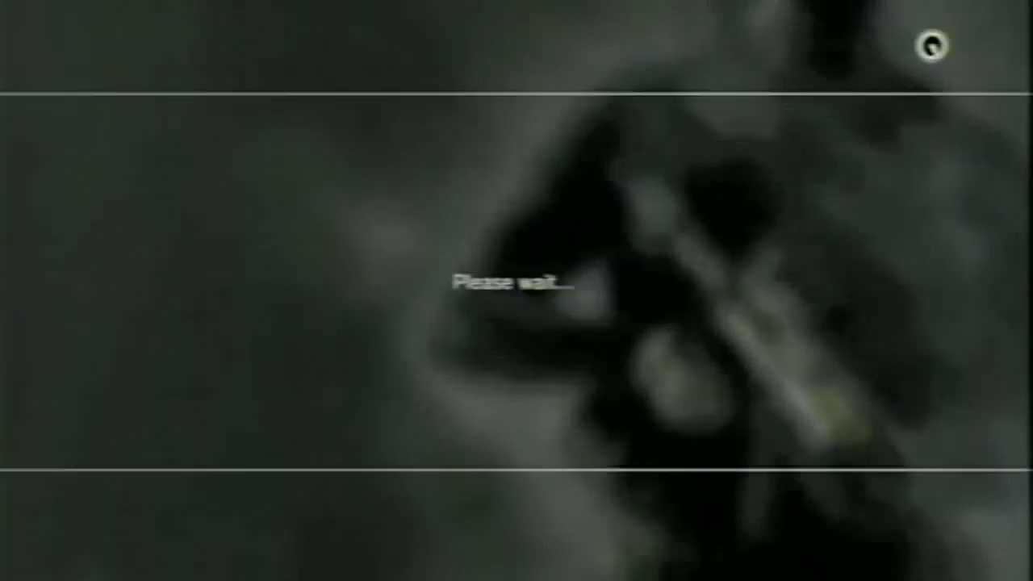
pyautogui.press('Left')
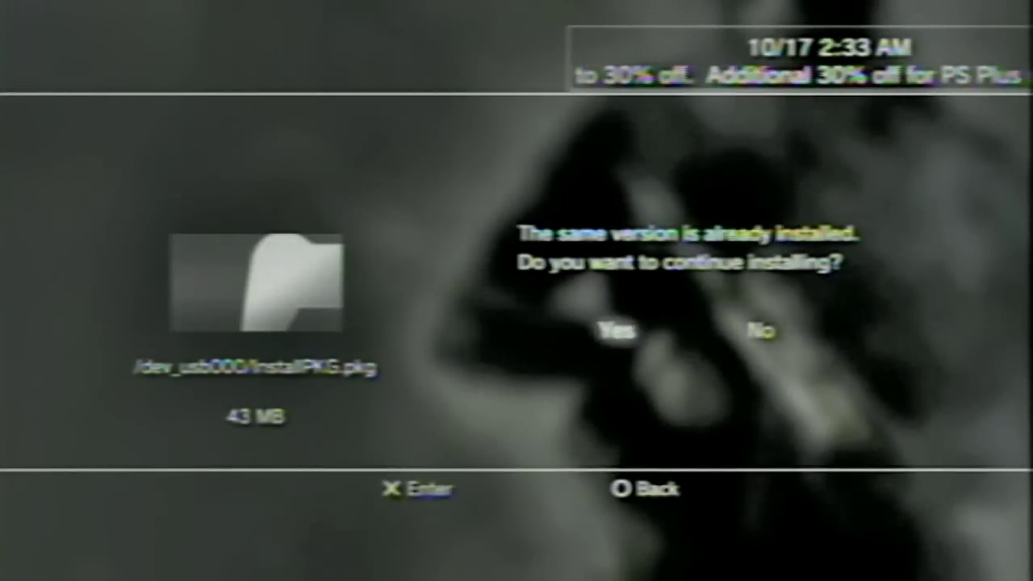
pyautogui.press('Return')
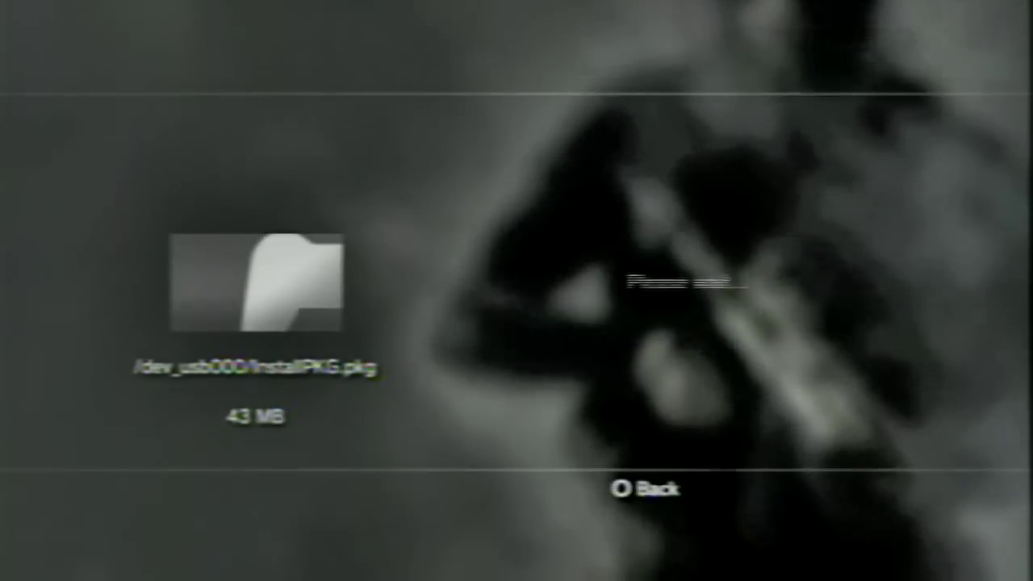
pyautogui.press('Escape')
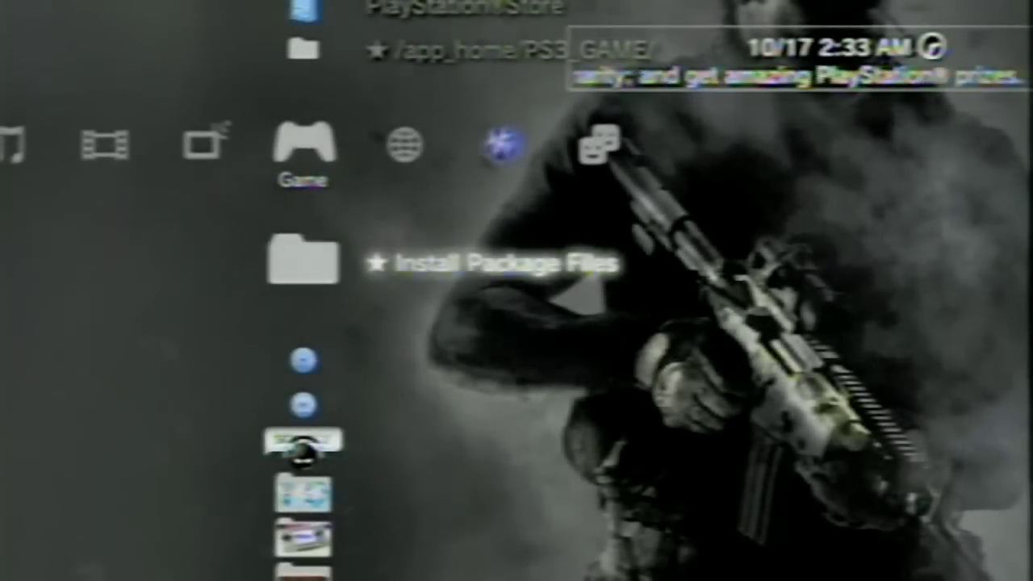
# - Open the Unknown folder in the Game category to reach multiMAN
pyautogui.press('Down')
pyautogui.press('Down')
pyautogui.press('Down')
pyautogui.press('Down')
pyautogui.press('Down')
pyautogui.press('Down')
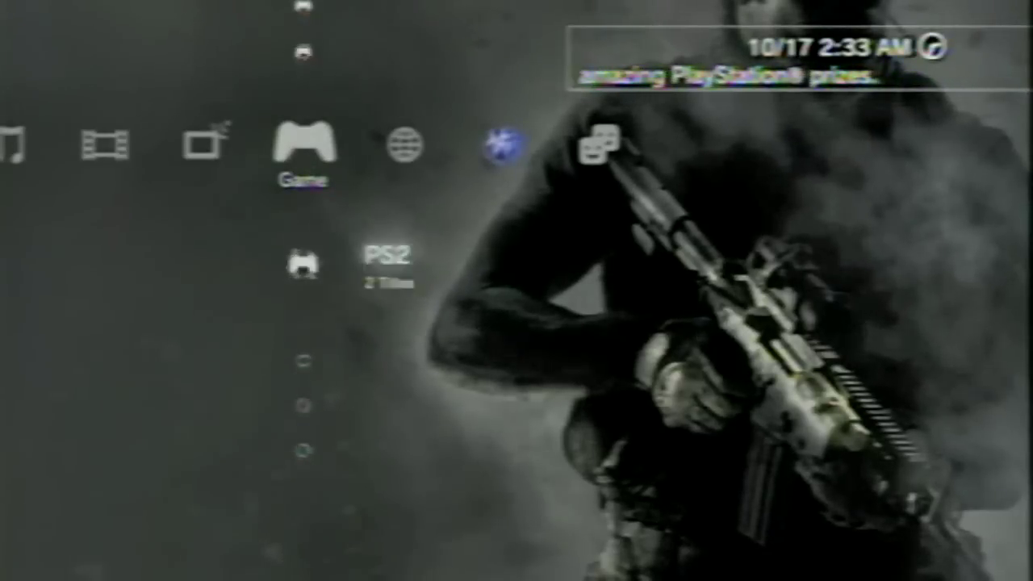
pyautogui.press('Return')
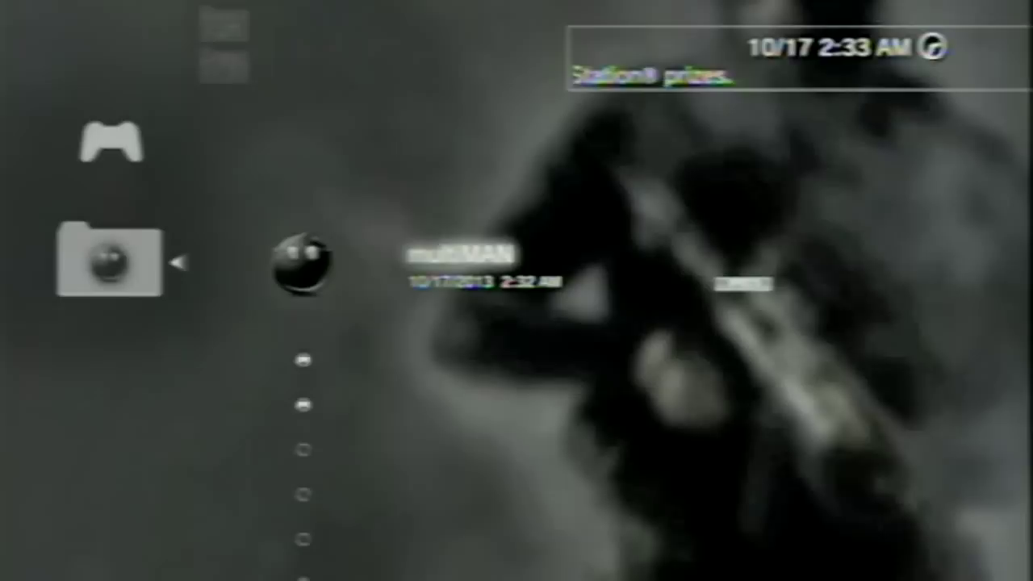
# - Set multiMAN's album to Backup Managers in its information
pyautogui.press('Menu')
pyautogui.press('Down')
pyautogui.press('Down')
pyautogui.press('Down')
pyautogui.press('Down')
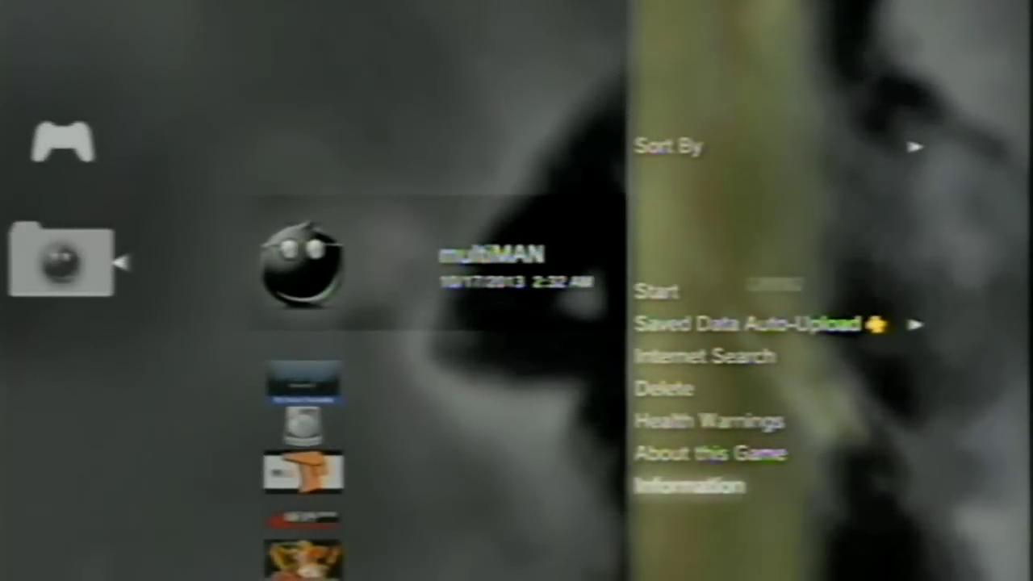
pyautogui.press('Return')
pyautogui.press('Down')
pyautogui.press('Return')
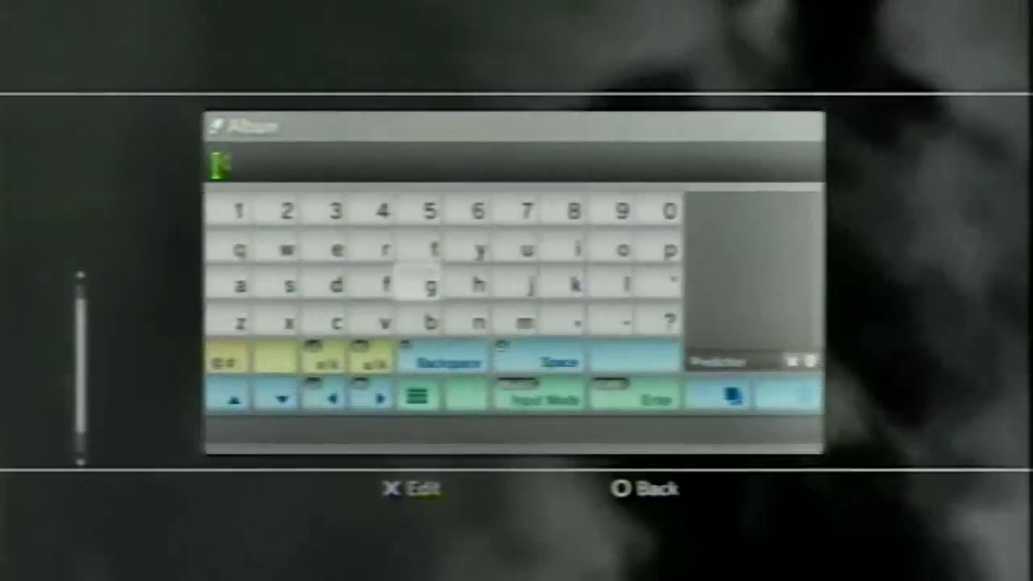
pyautogui.write('B')
pyautogui.press('Right')
pyautogui.press('Right')
pyautogui.press('Right')
pyautogui.press('Right')
pyautogui.press('Right')
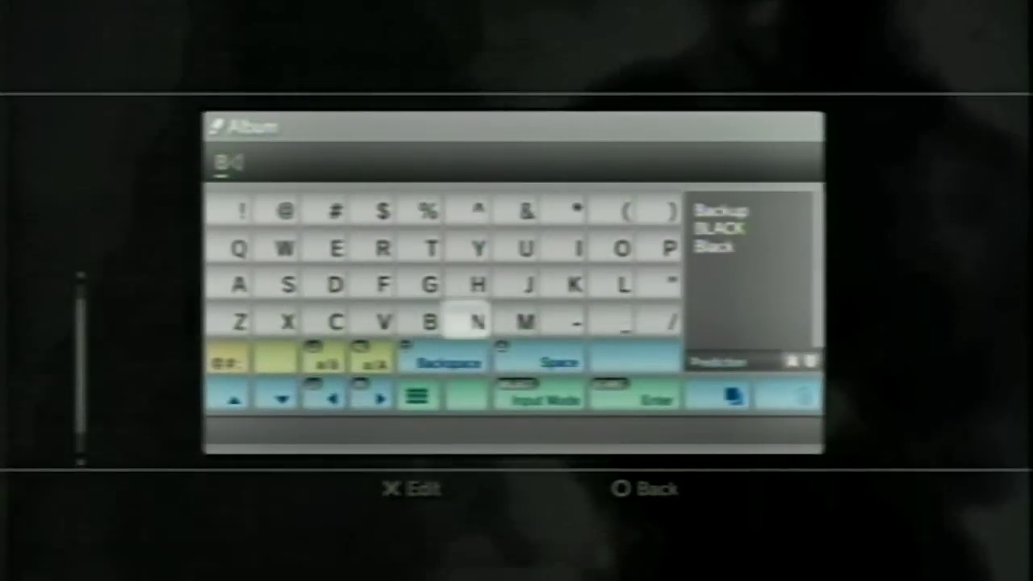
pyautogui.press('Return')
pyautogui.press('Return')
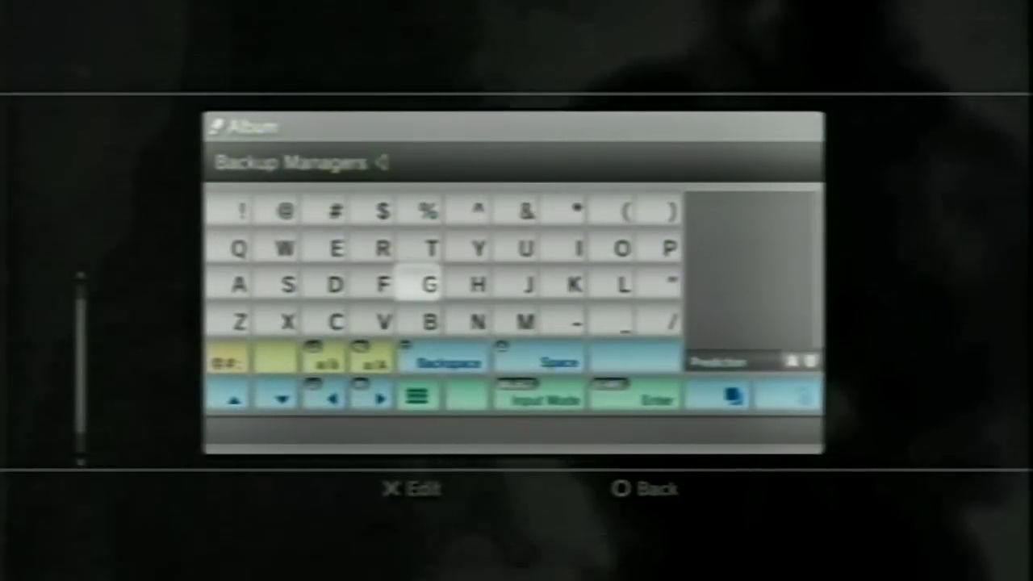
pyautogui.press('Return')
pyautogui.press('Escape')
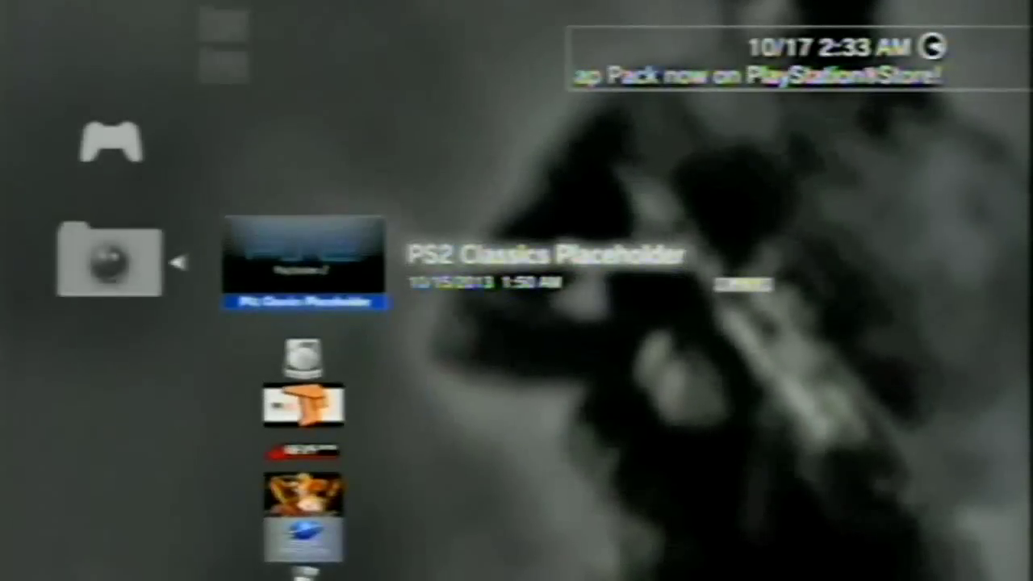
# - Return to the Game category and open the Backup Managers folder
pyautogui.press('Left')
pyautogui.press('Up')
pyautogui.press('Up')
pyautogui.press('Up')
pyautogui.press('Up')
pyautogui.press('Up')
pyautogui.press('Up')
pyautogui.press('Up')
pyautogui.press('Up')
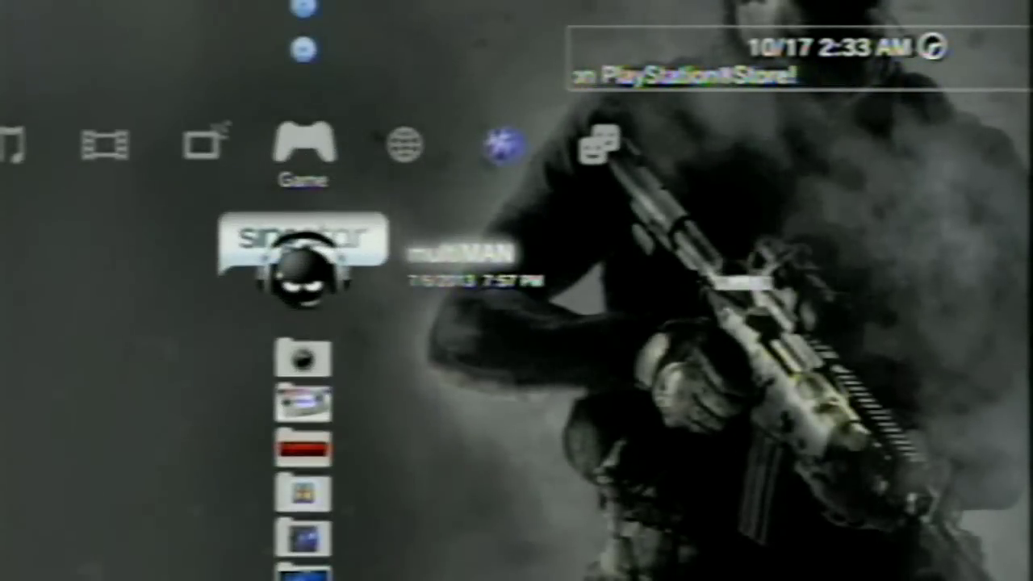
pyautogui.press('Down')
pyautogui.press('Return')
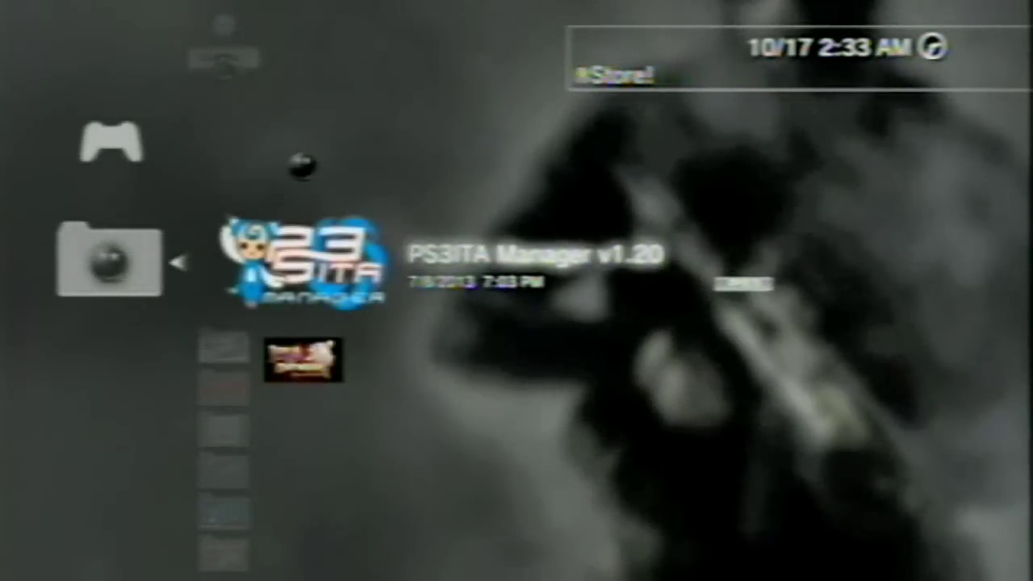
# - Check the album in the information of multiMAN inside the Backup Managers folder
pyautogui.press('Up')
pyautogui.press('Menu')
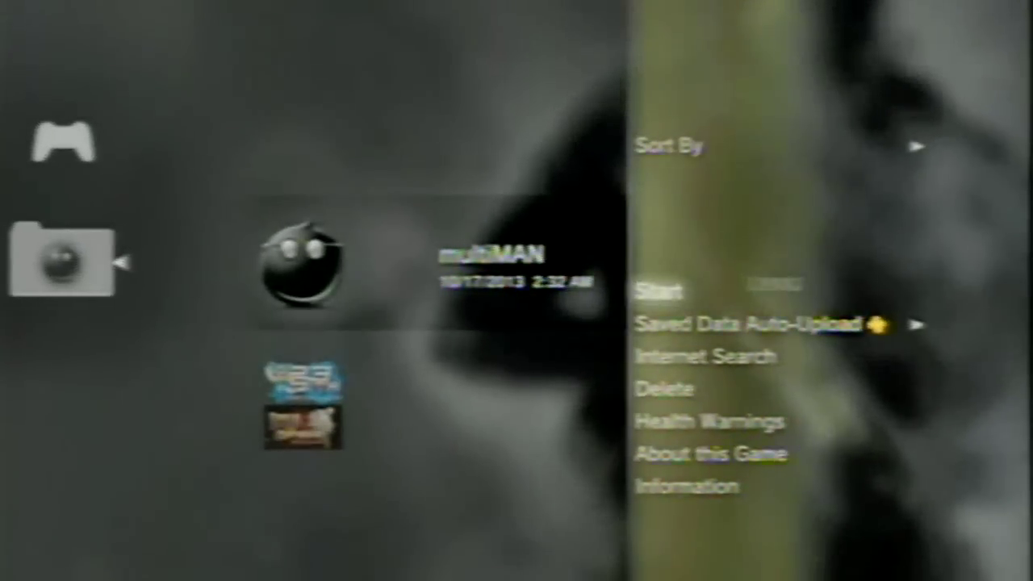
pyautogui.press('Down')
pyautogui.press('Return')
pyautogui.press('Down')
pyautogui.press('Down')
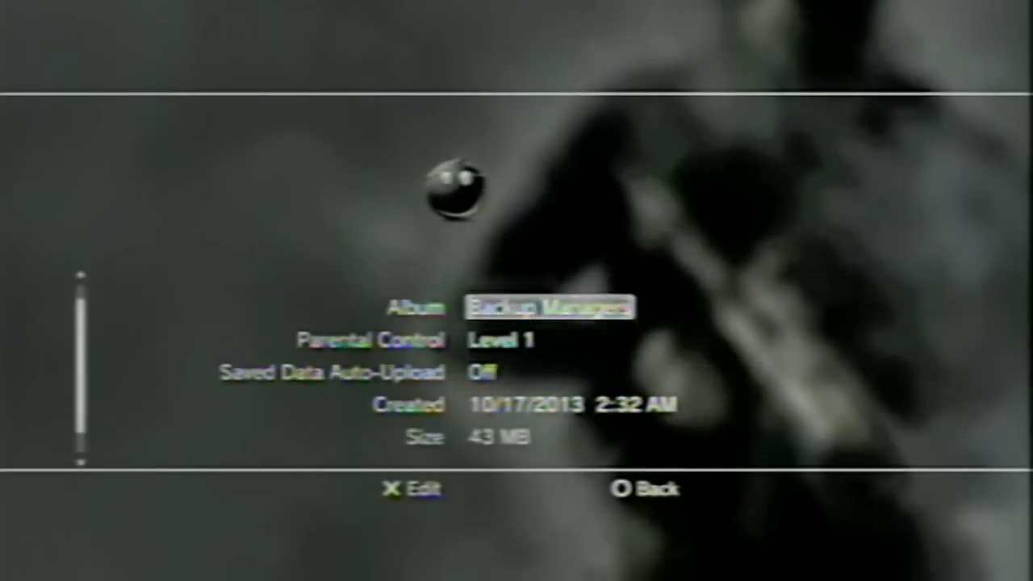
pyautogui.press('Escape')
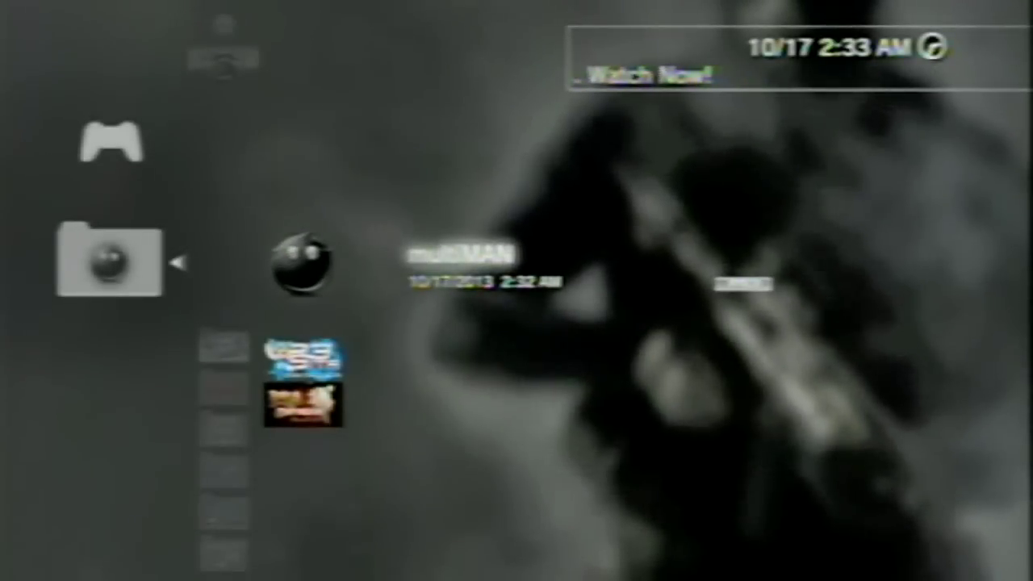
# - Start multiMAN and accept all three parts of its binding agreement
pyautogui.press('Return')
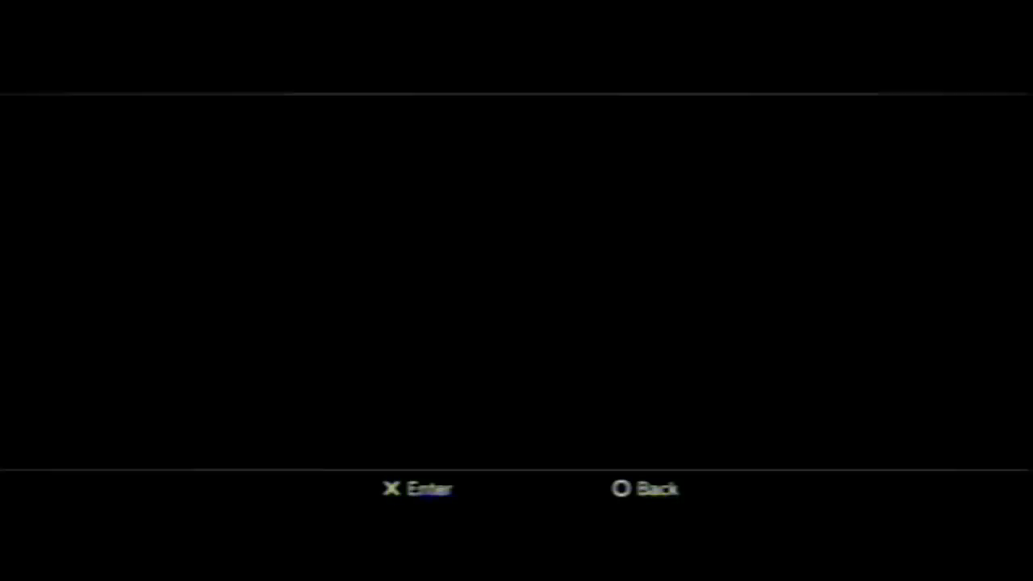
pyautogui.press('Left')
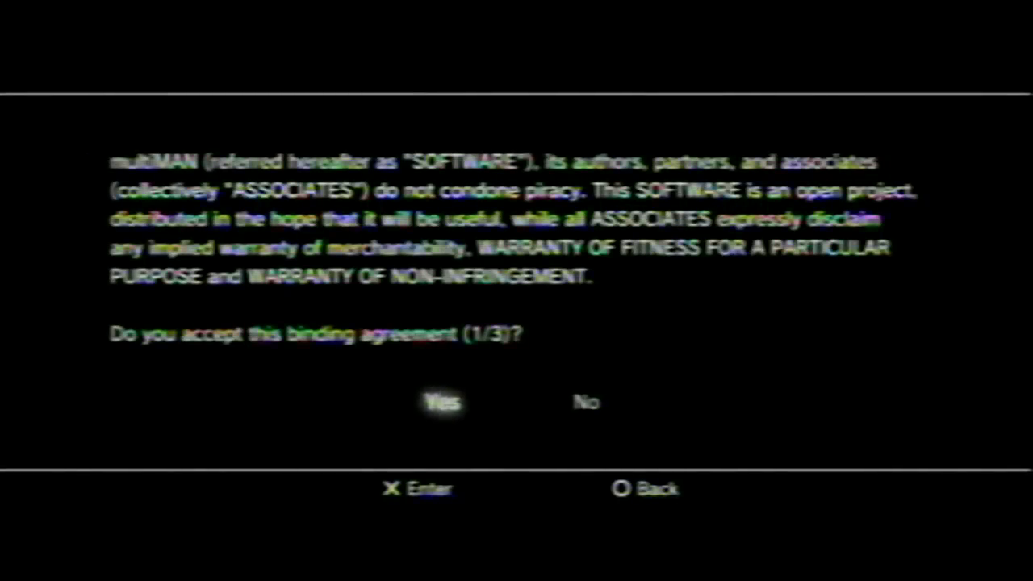
pyautogui.press('Return')
pyautogui.press('Left')
pyautogui.press('Return')
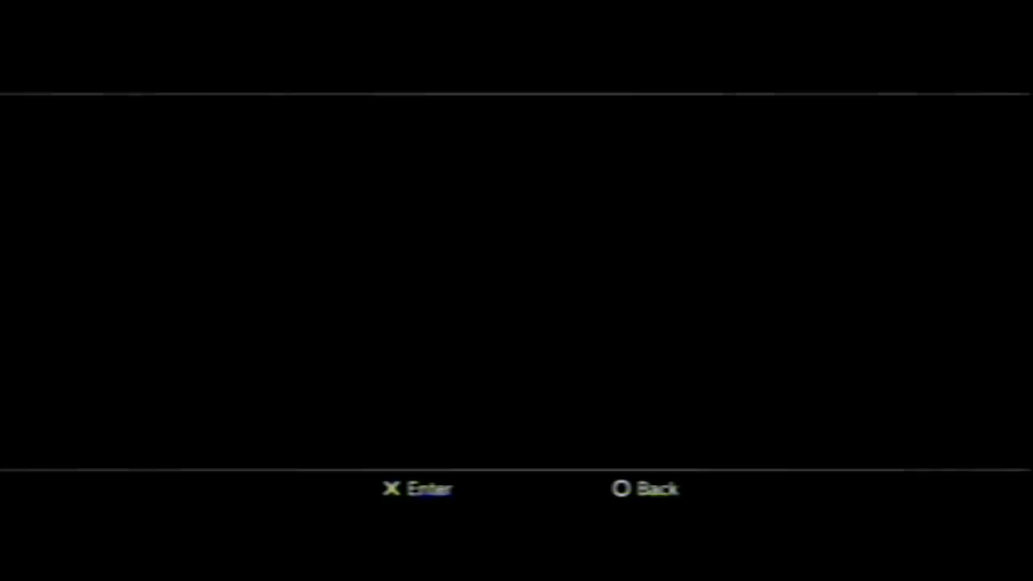
pyautogui.press('Left')
pyautogui.press('Return')
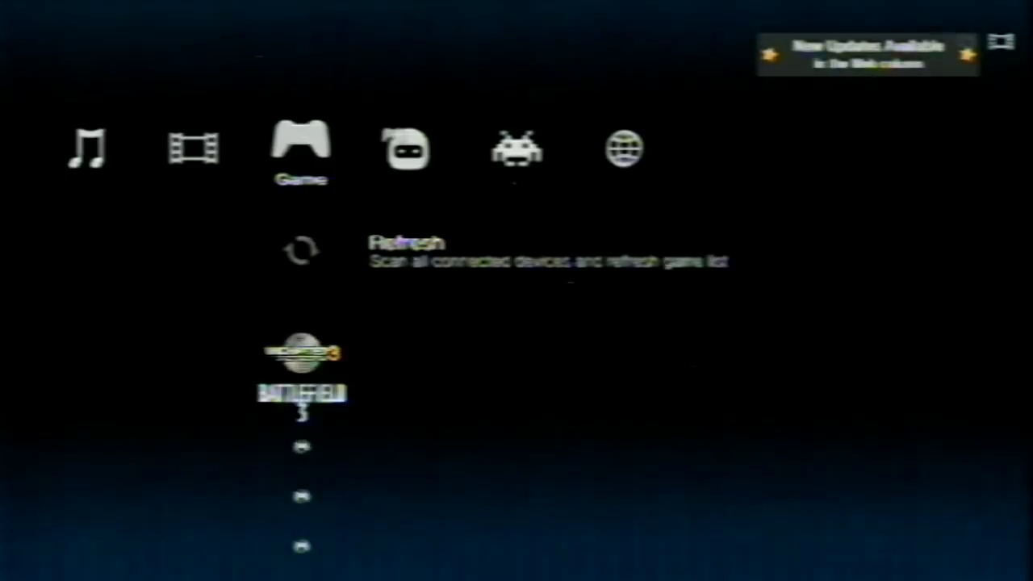
# - Browse the list of games and applications in multiMAN's Game column
pyautogui.press('Down')
pyautogui.press('Down')
pyautogui.press('Down')
pyautogui.press('Down')
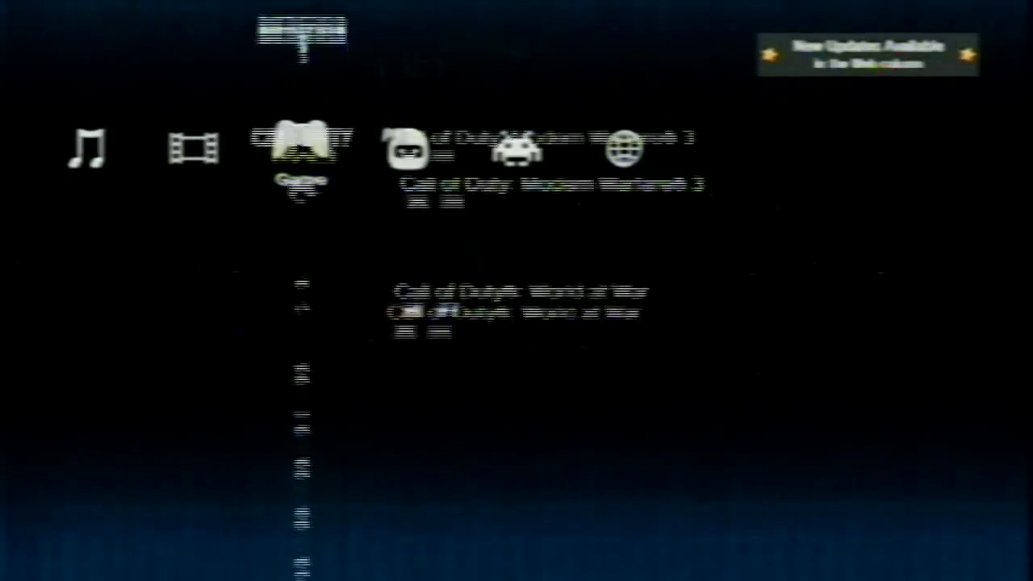
pyautogui.press('Down')
pyautogui.press('Down')
pyautogui.press('Down')
pyautogui.press('Down')
pyautogui.press('Down')
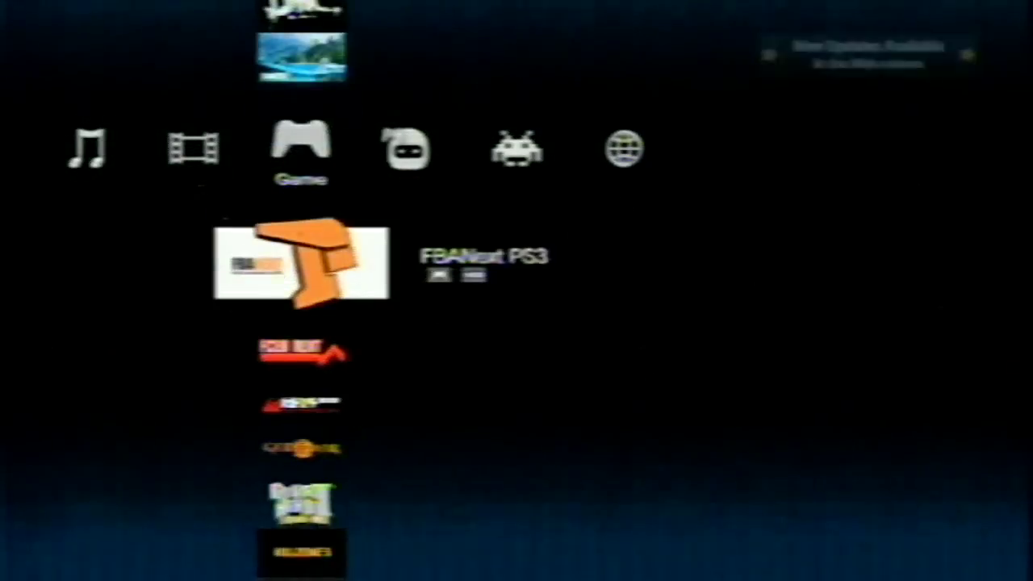
# - Look through the remaining games and emulators in multiMAN's Game column, down to the entries at its end
pyautogui.press('Up')
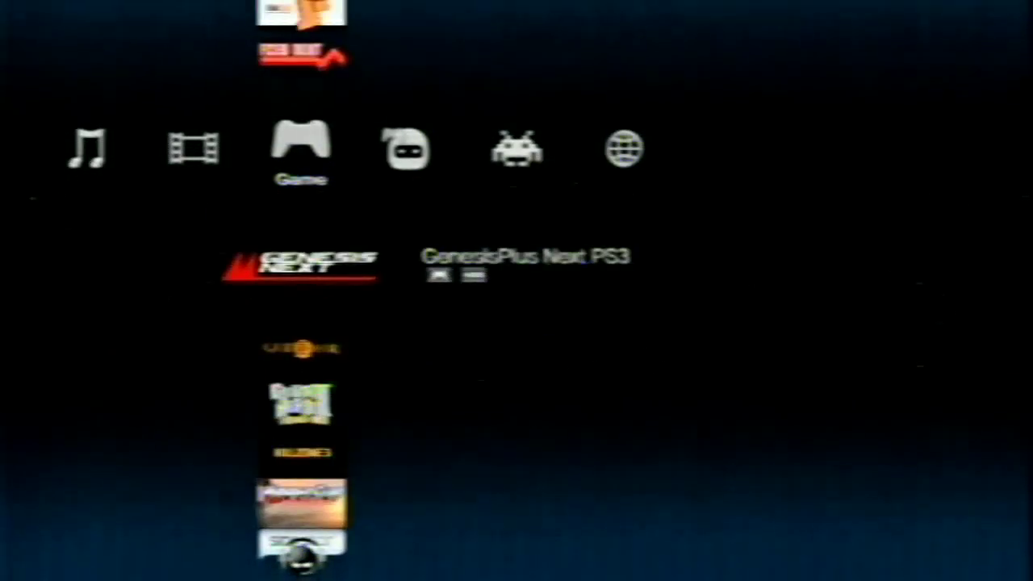
pyautogui.press('Down')
pyautogui.press('Down')
pyautogui.press('Down')
pyautogui.press('Down')
pyautogui.press('Down')
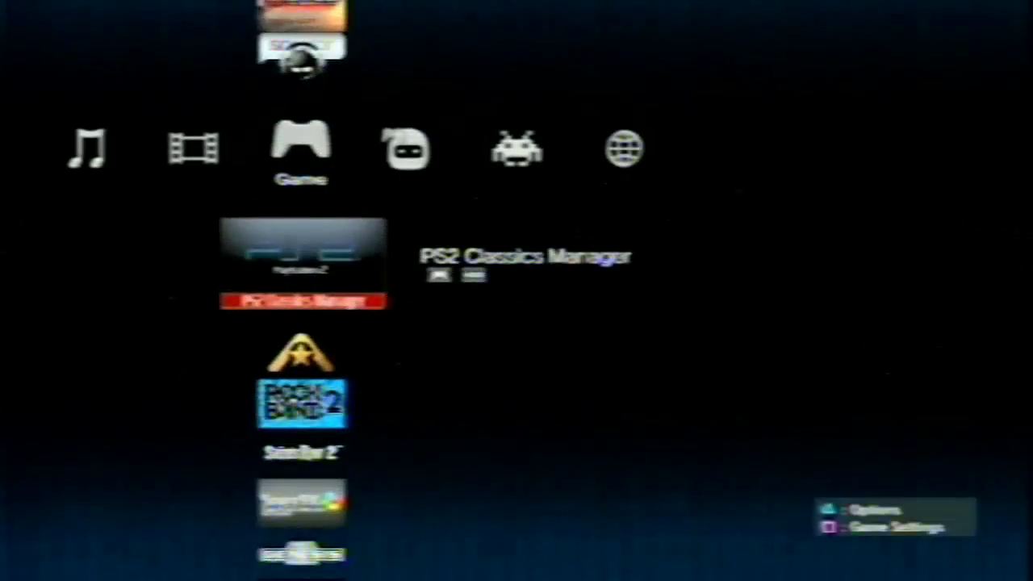
pyautogui.press('Up')
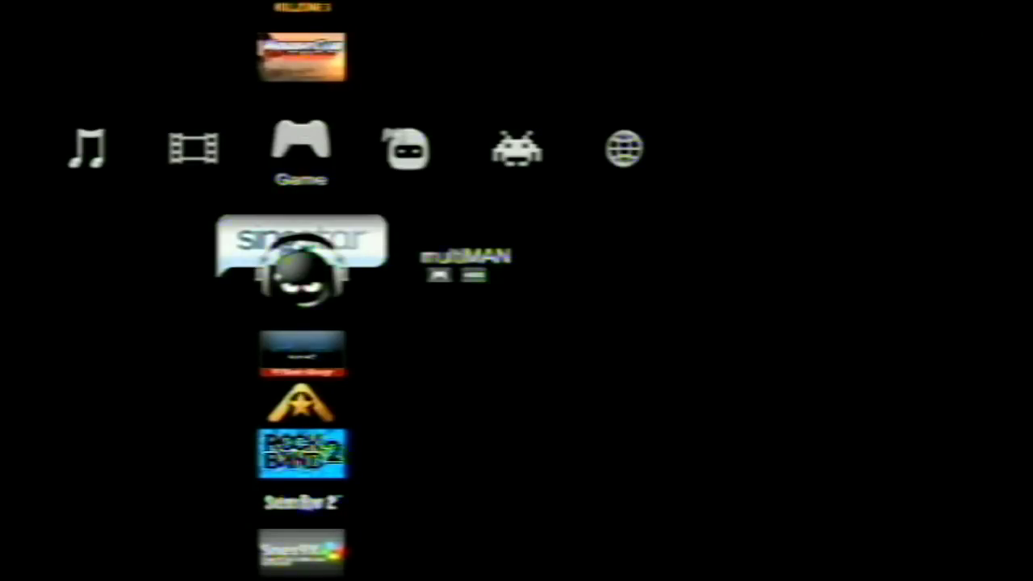
pyautogui.press('Down')
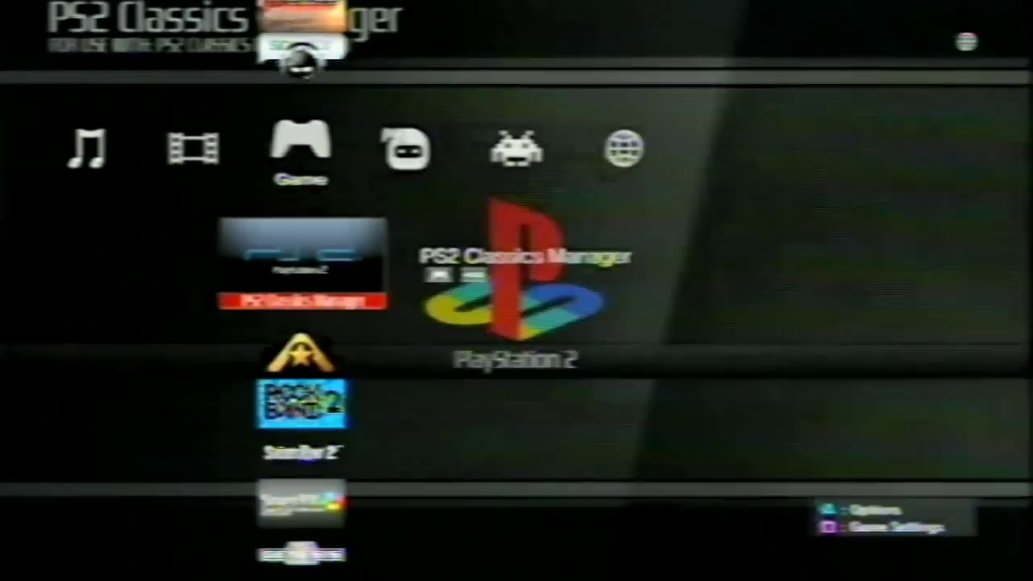
pyautogui.press('Down')
pyautogui.press('Down')
pyautogui.press('Down')
pyautogui.press('Down')
pyautogui.press('Down')
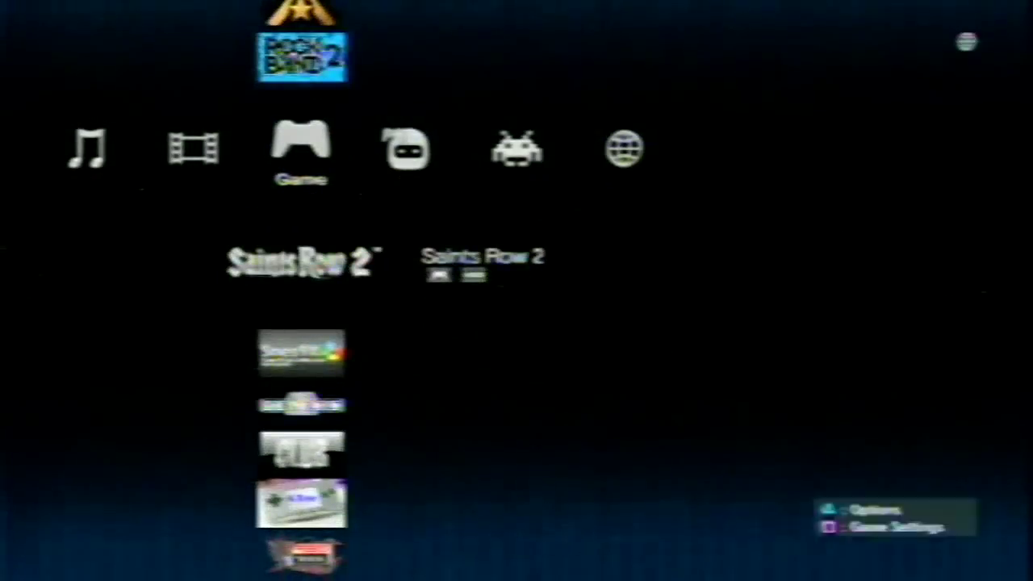
pyautogui.press('Down')
pyautogui.press('Down')
pyautogui.press('Down')
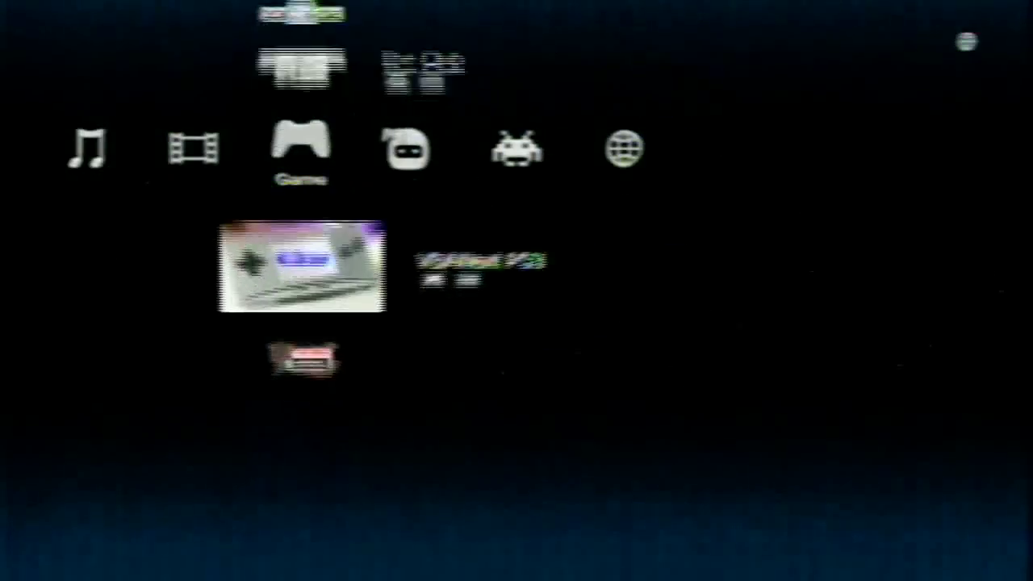
pyautogui.press('Up')
pyautogui.press('Up')
pyautogui.press('Up')
pyautogui.press('Up')
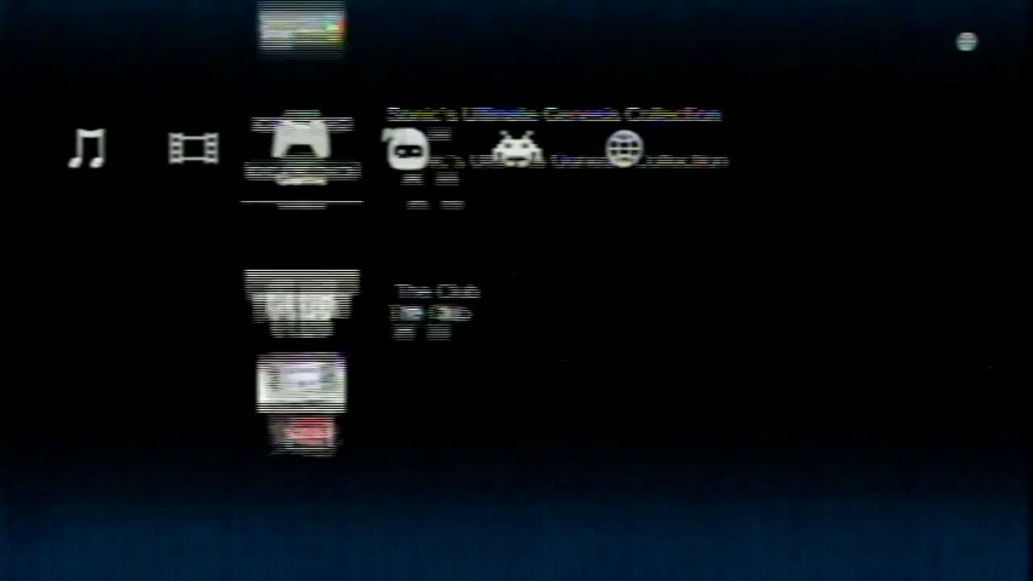
# - Quit multiMAN from its own system column and return to the XMB screen
pyautogui.press('Left')
pyautogui.press('Left')
pyautogui.press('Left')
pyautogui.press('Left')
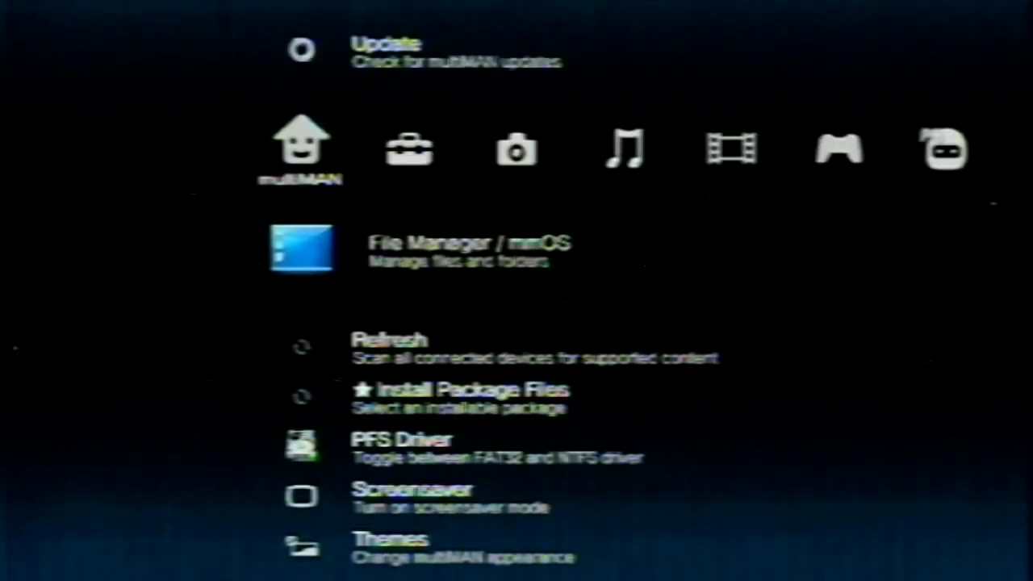
pyautogui.press('Down')
pyautogui.press('Down')
pyautogui.press('Down')
pyautogui.press('Down')
pyautogui.press('Down')
pyautogui.press('Down')
pyautogui.press('Down')
pyautogui.press('Down')
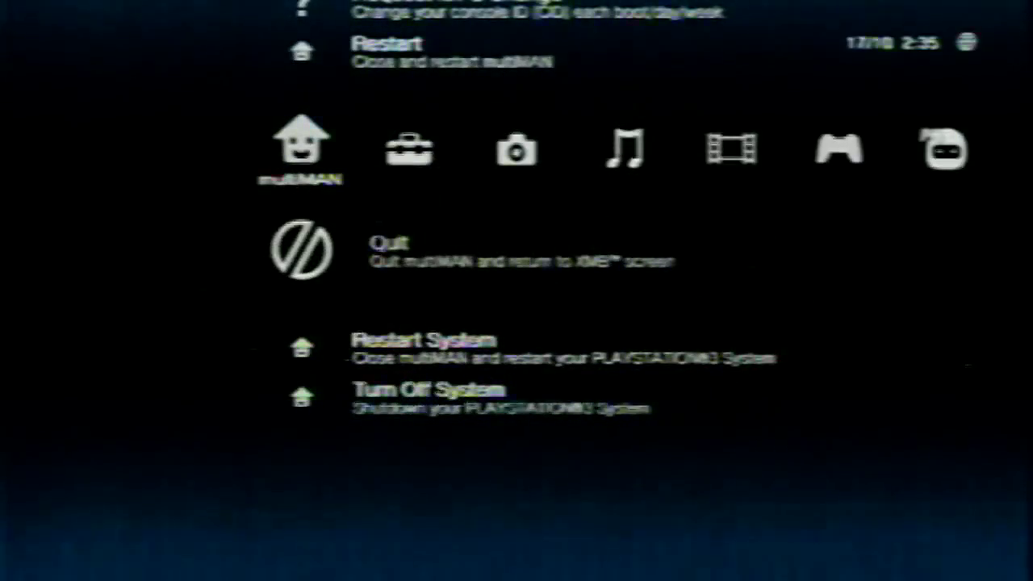
pyautogui.press('Return')
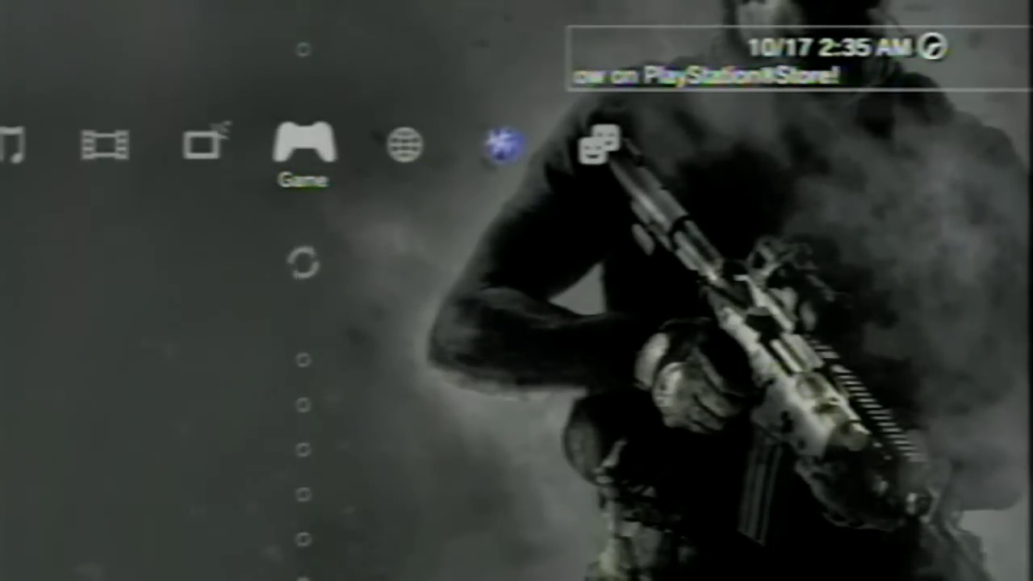
# - Open the Install Package Files folder in the Game category
pyautogui.press('Up')
pyautogui.press('Up')
pyautogui.press('Up')
pyautogui.press('Up')
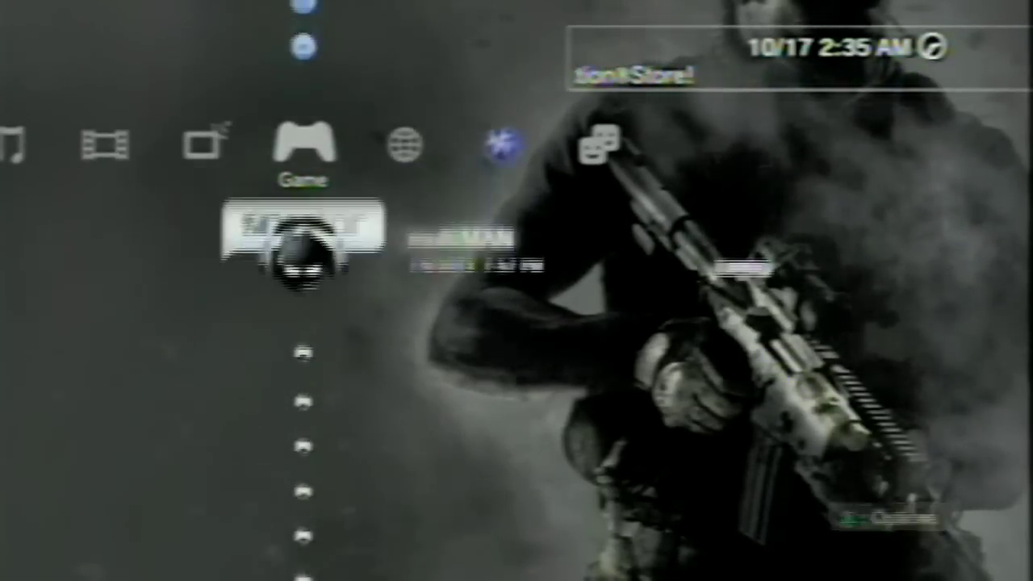
pyautogui.press('Return')
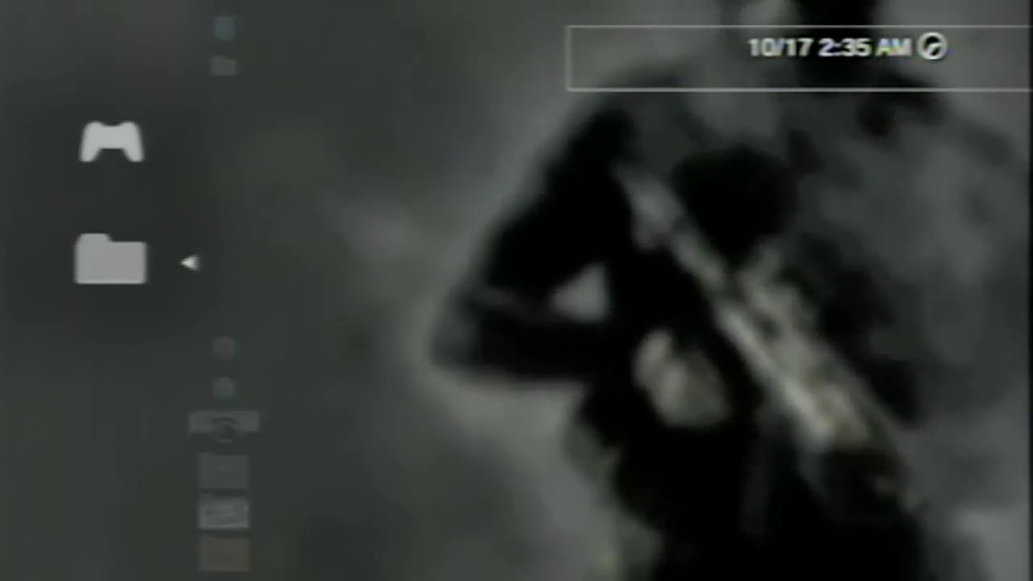
# - Install the package Showtime 04.03.536 [CEX].pkg and return to the Game category
pyautogui.press('Down')
pyautogui.press('Down')
pyautogui.press('Down')
pyautogui.press('Down')
pyautogui.press('Down')
pyautogui.press('Down')
pyautogui.press('Down')
pyautogui.press('Down')
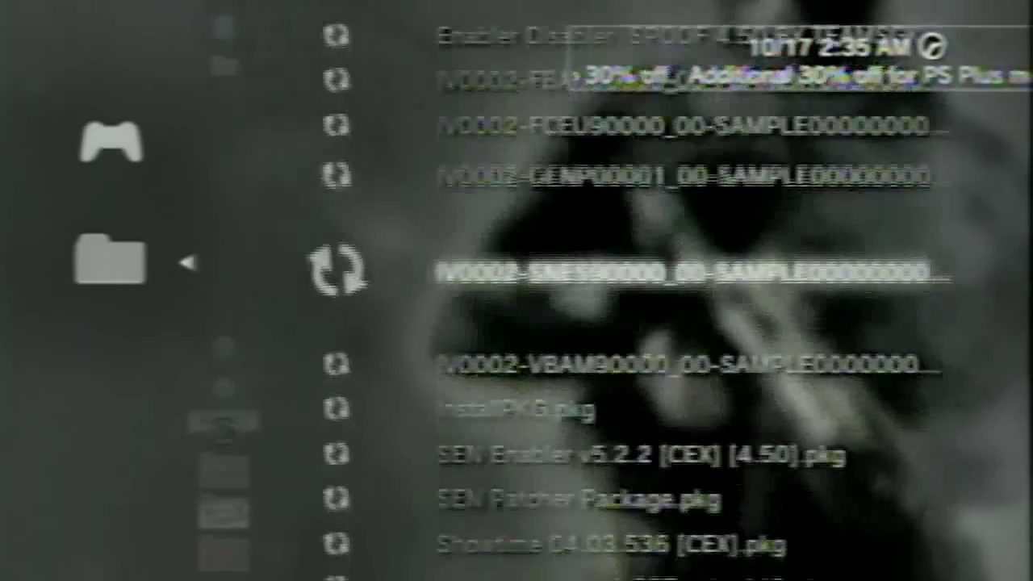
pyautogui.press('Down')
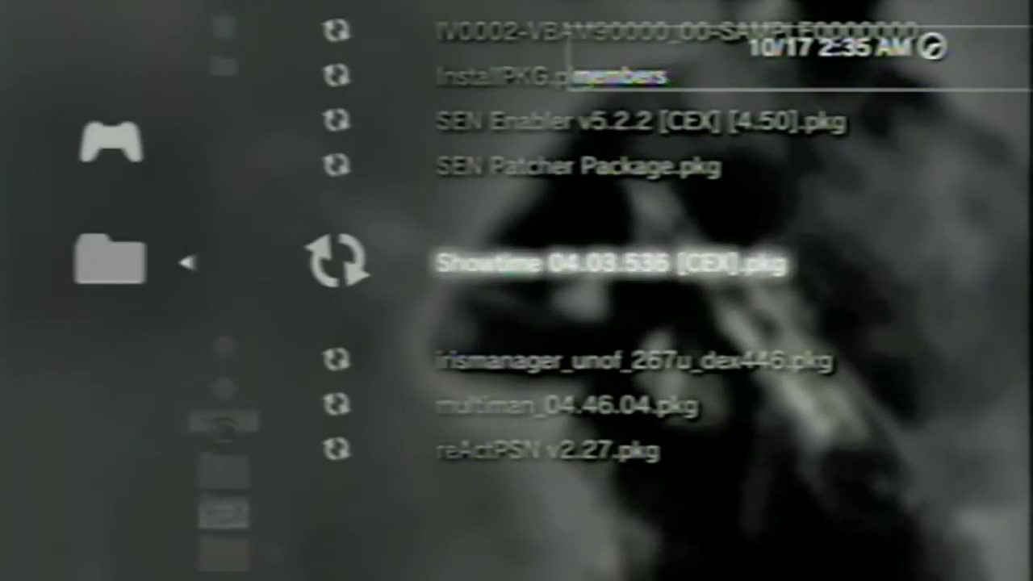
pyautogui.press('Return')
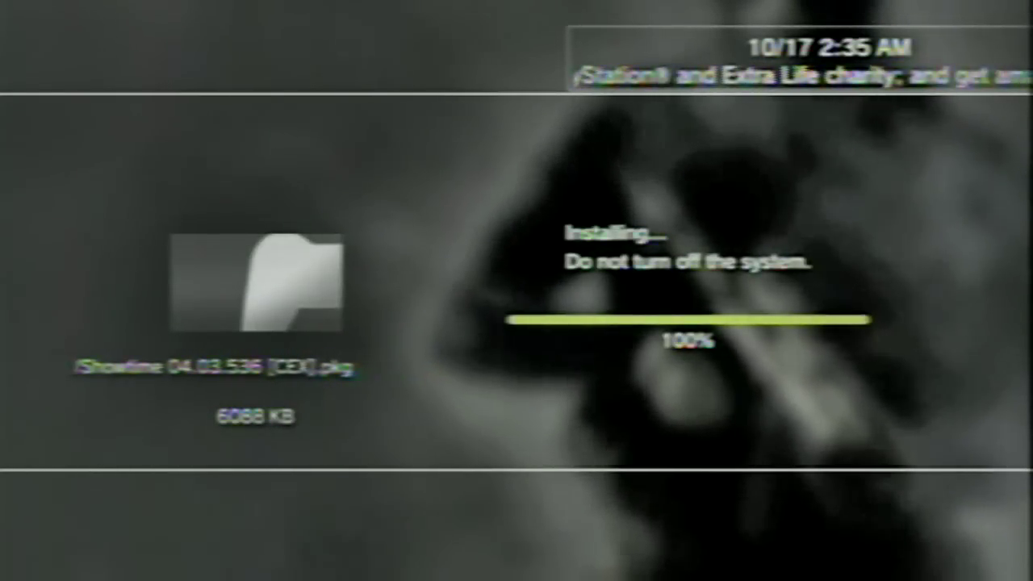
pyautogui.press('Escape')
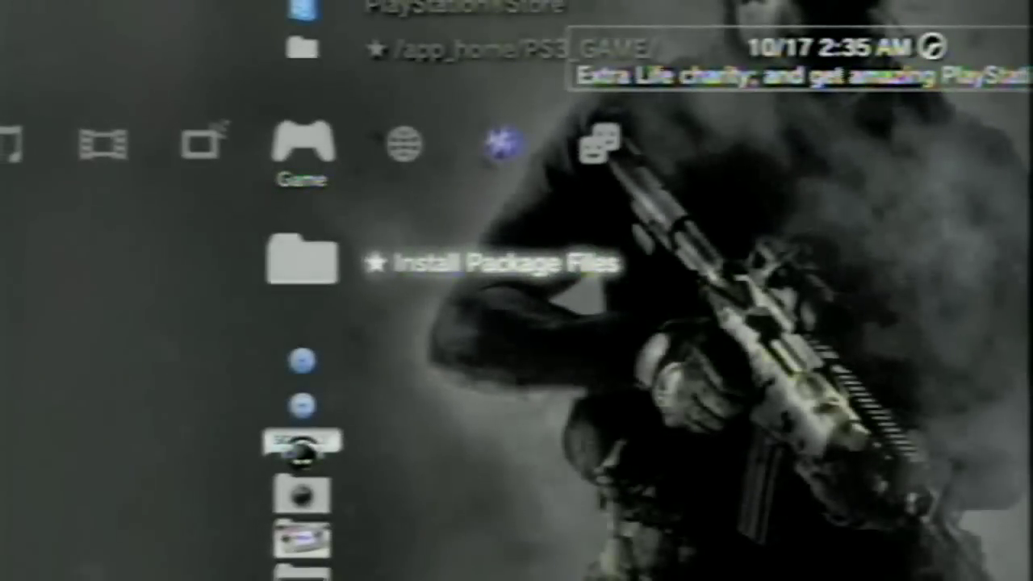
# - Look through the Backup Managers folder and the other folders in the Game category
pyautogui.press('Down')
pyautogui.press('Down')
pyautogui.press('Down')
pyautogui.press('Down')
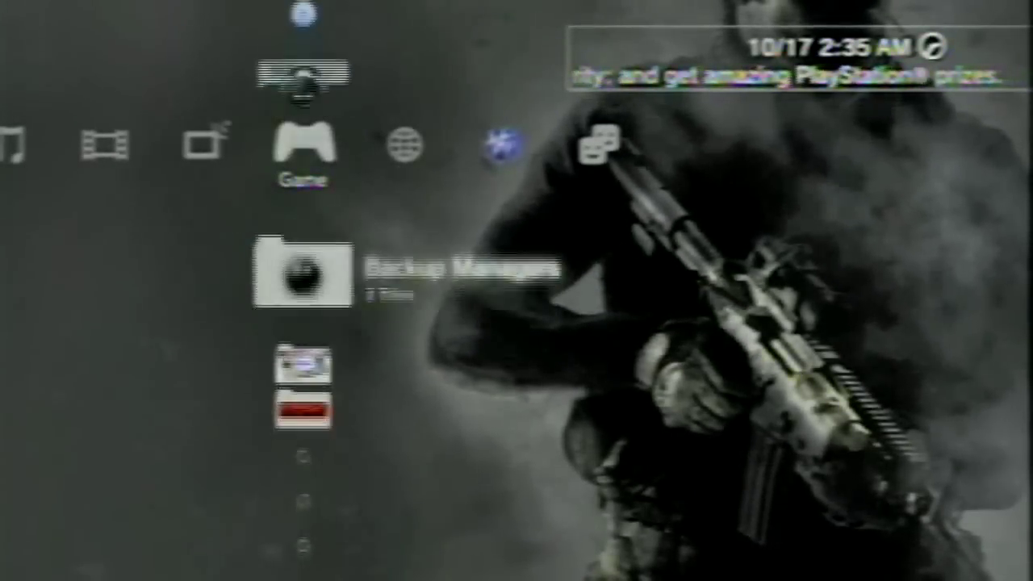
pyautogui.press('Return')
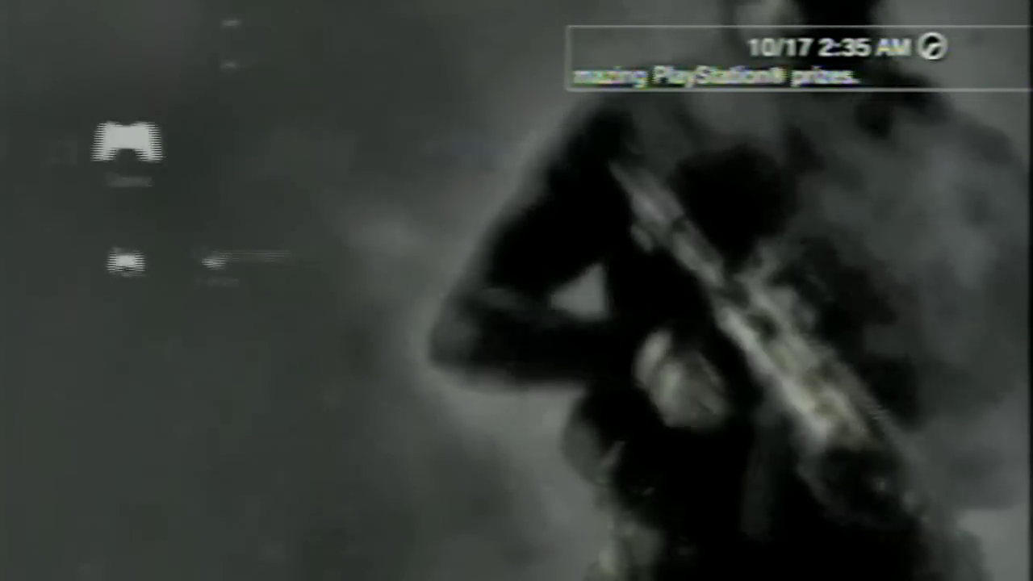
pyautogui.press('Escape')
pyautogui.press('Up')
pyautogui.press('Up')
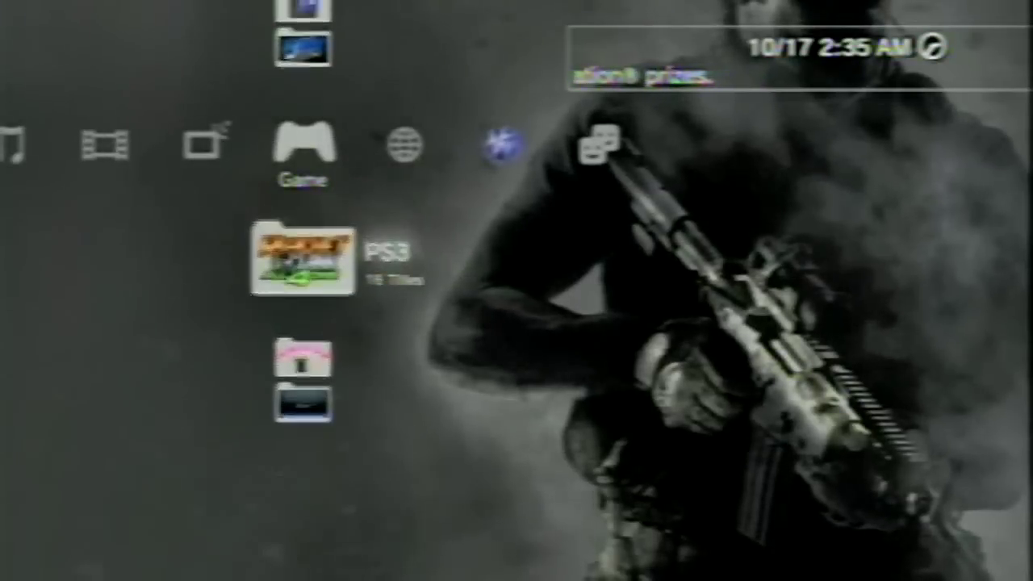
pyautogui.press('Up')
pyautogui.press('Up')
pyautogui.press('Up')
# - Go to the TV/Video Services category and start Showtime
pyautogui.press('Left')
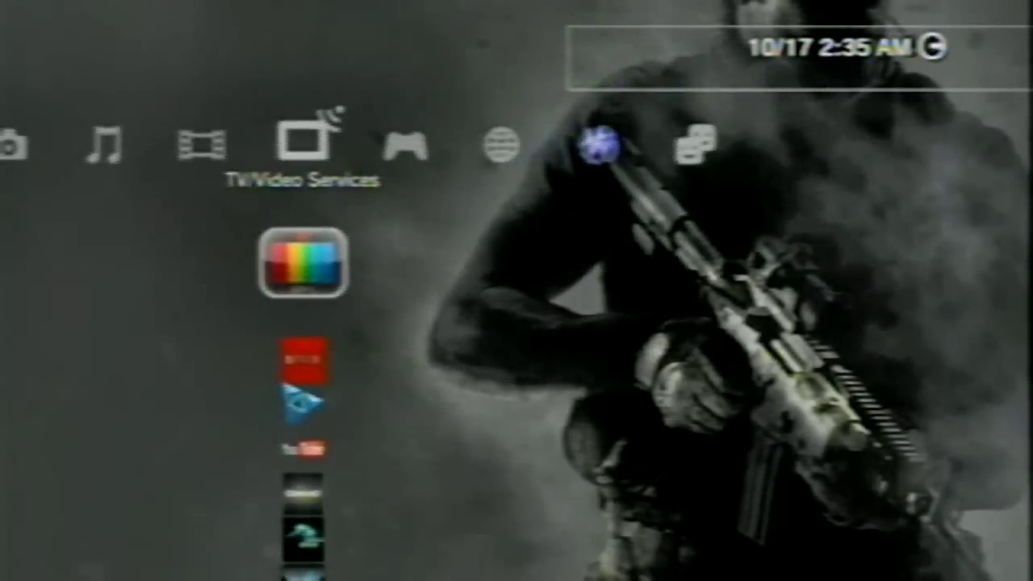
pyautogui.press('Down')
pyautogui.press('Down')
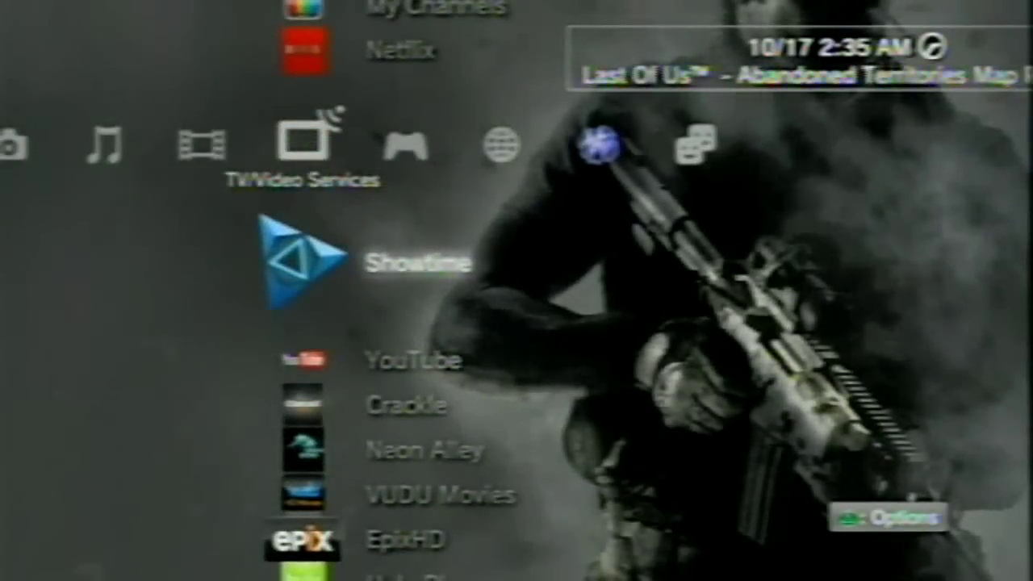
pyautogui.press('Up')
pyautogui.press('Down')
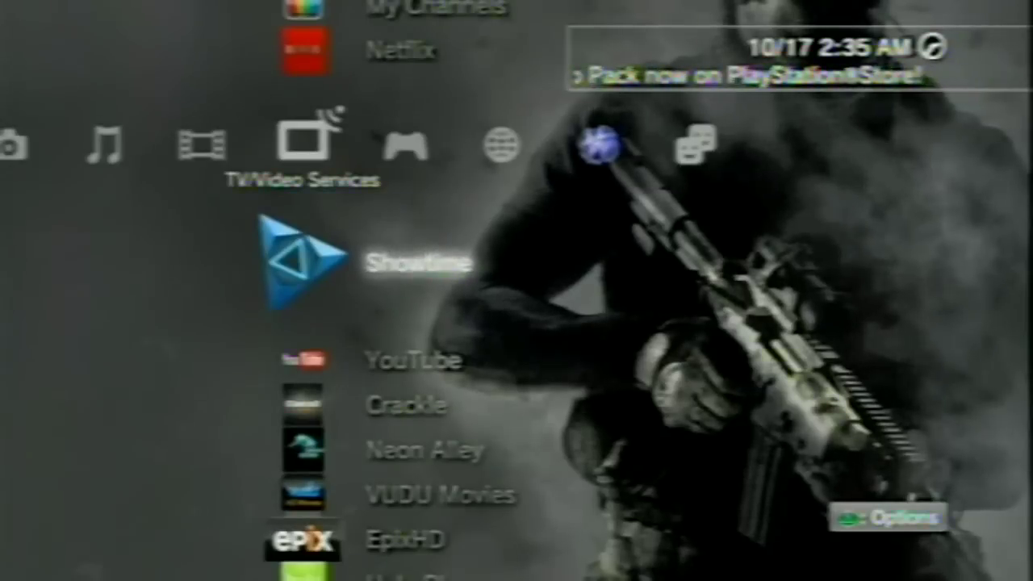
pyautogui.press('Return')
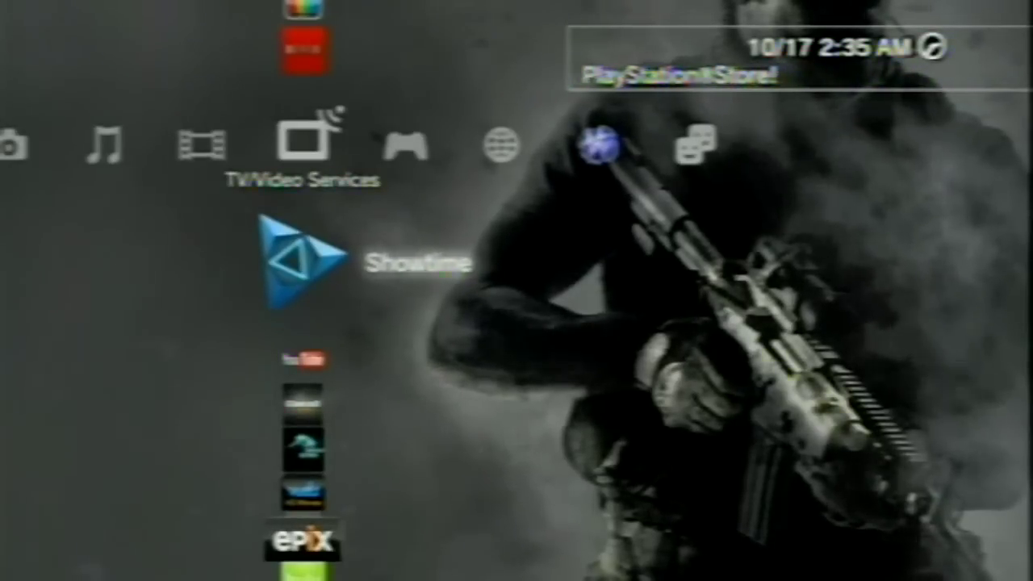